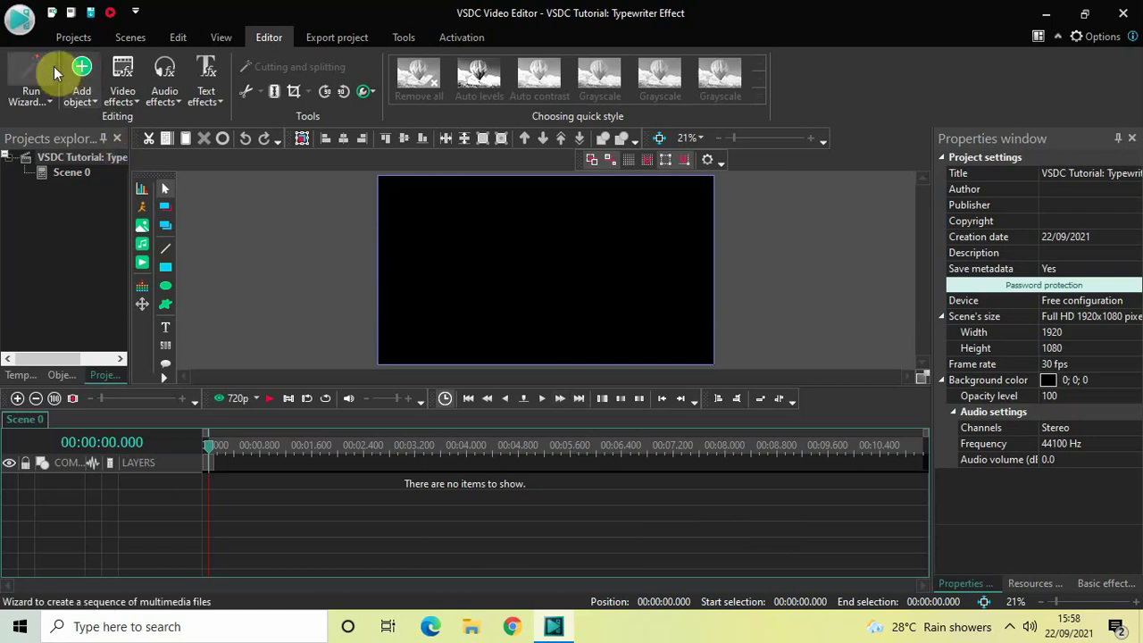
Step: Add a Text object, Text 1, on Layer 1 and resize it to the full 1920×1080 scene
click(79, 87)
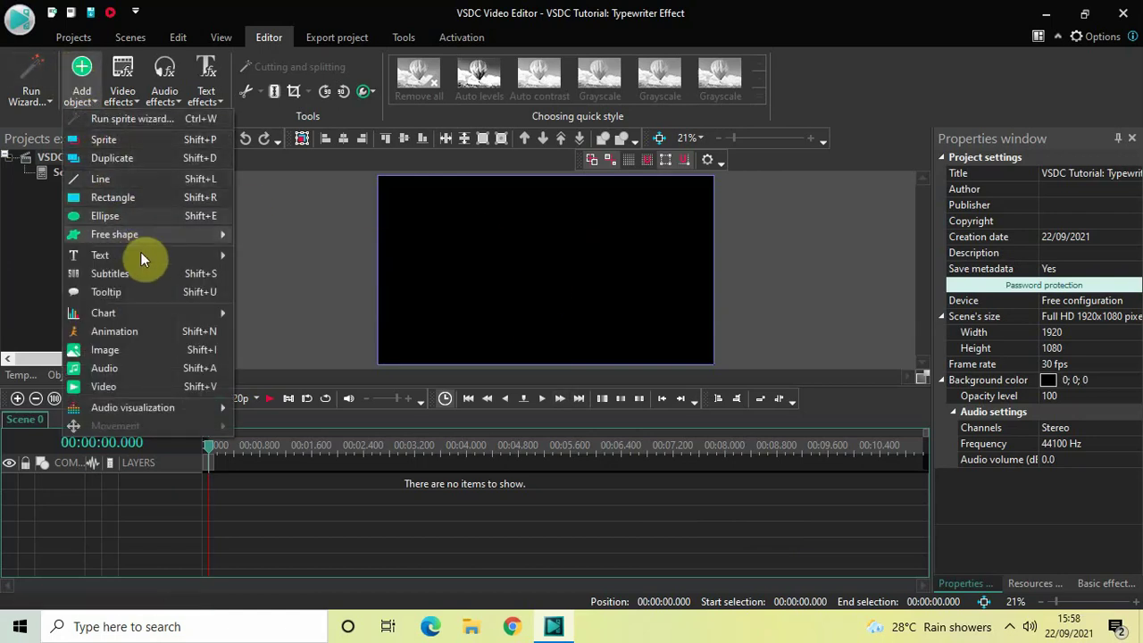
mouse_move(140, 254)
click(270, 257)
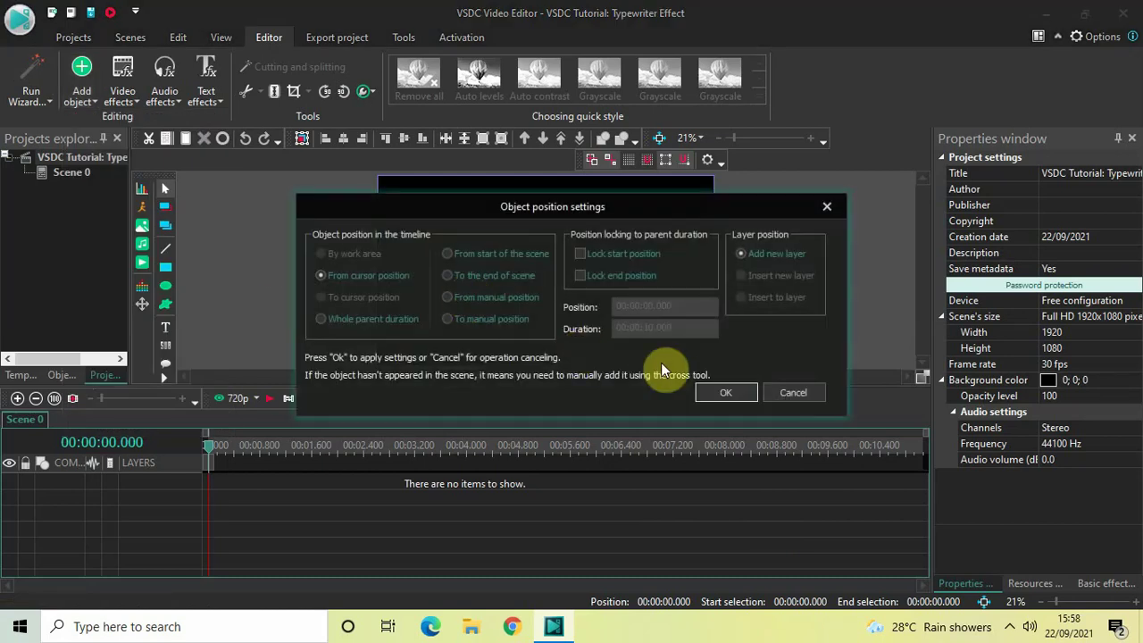
click(726, 390)
drag(405, 199, 662, 341)
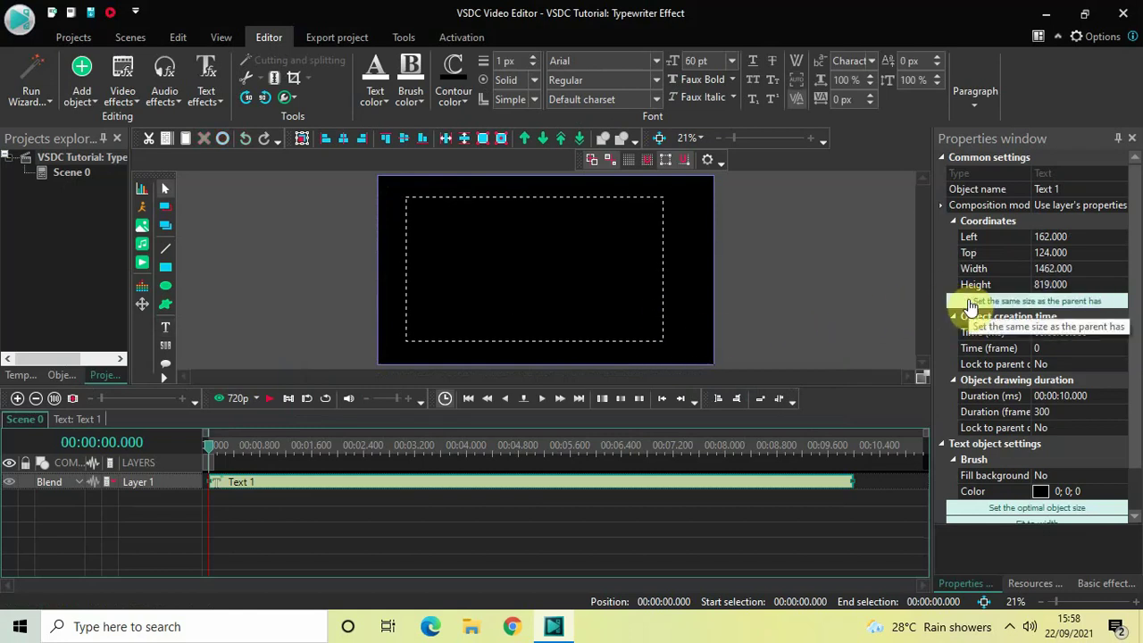
click(970, 304)
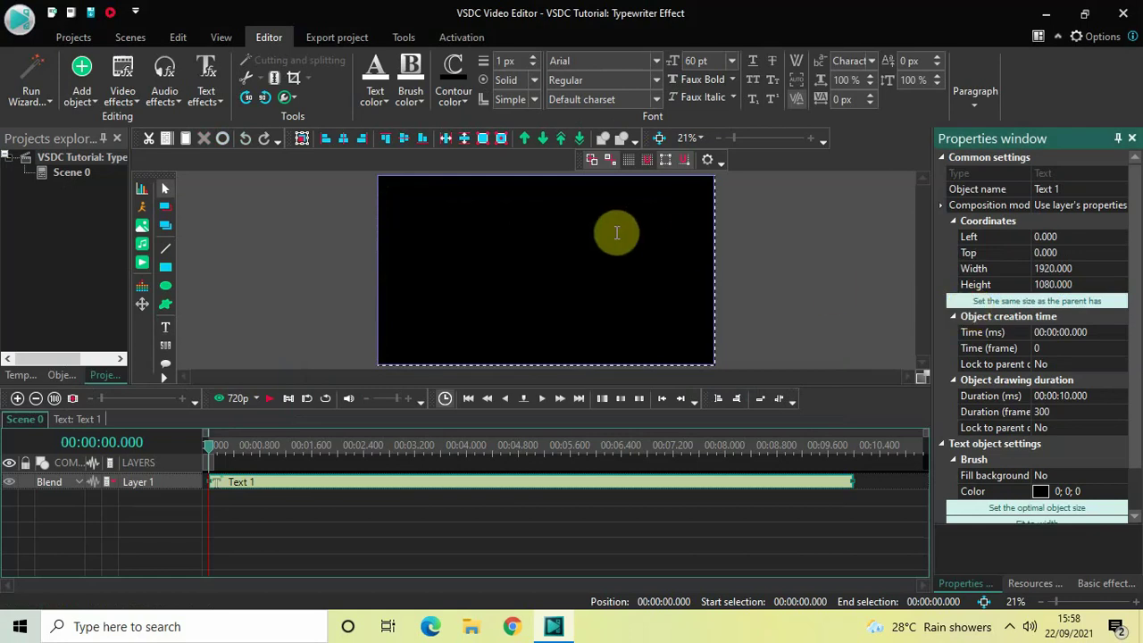
Step: Type TYPEWRITER in capitals and centre it horizontally and vertically
key(Caps_Lock)
text(TY)
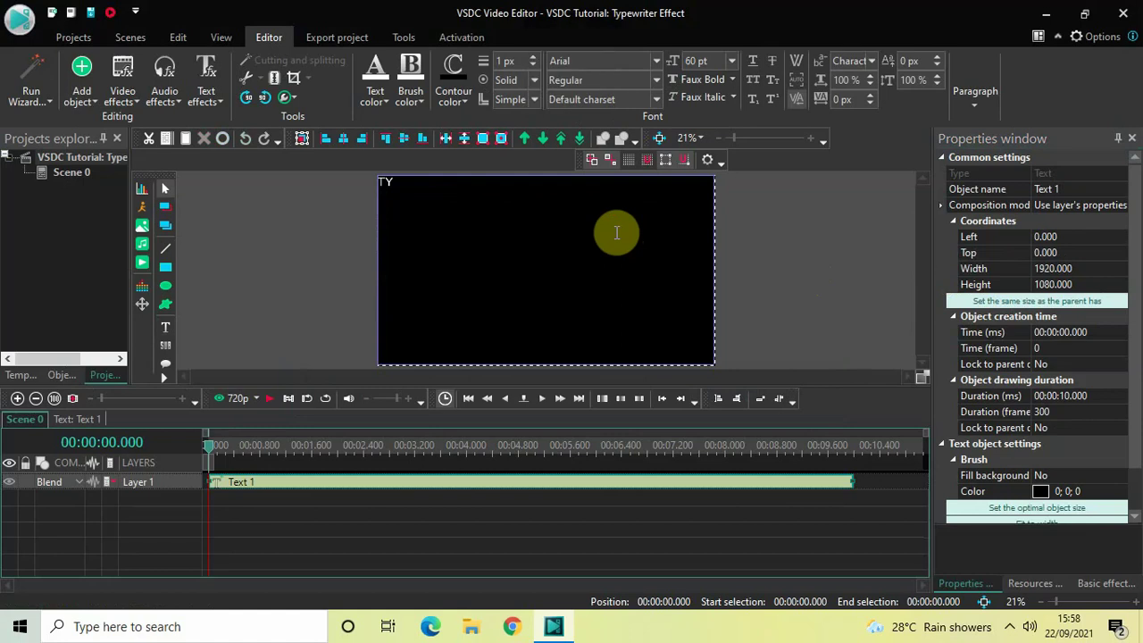
text(PEWRITER)
key(ctrl+a)
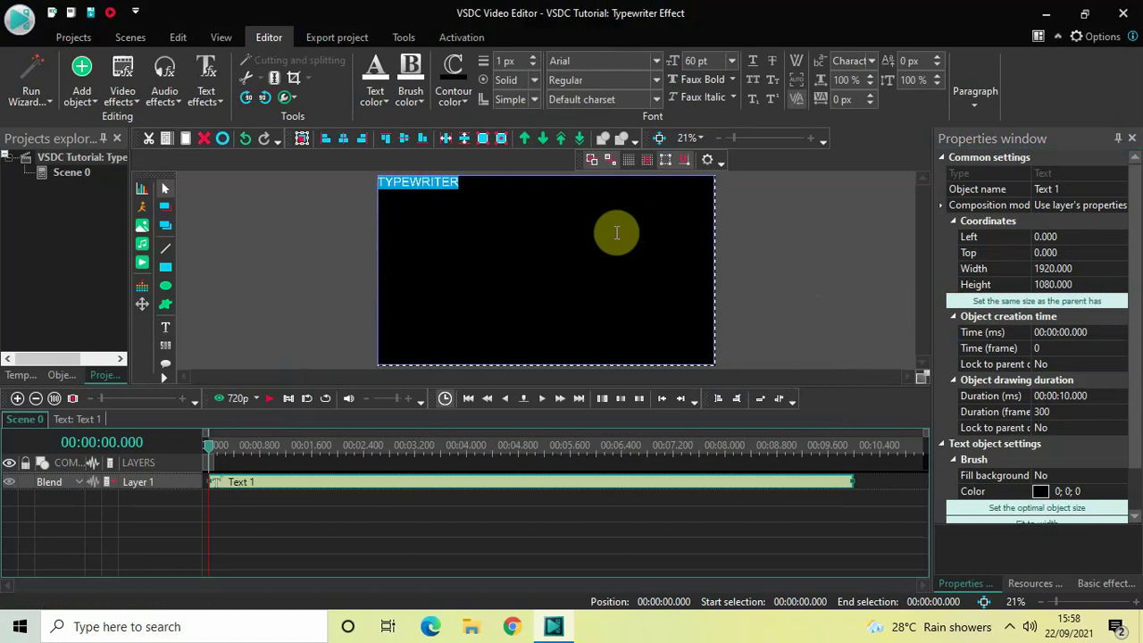
click(965, 96)
click(952, 138)
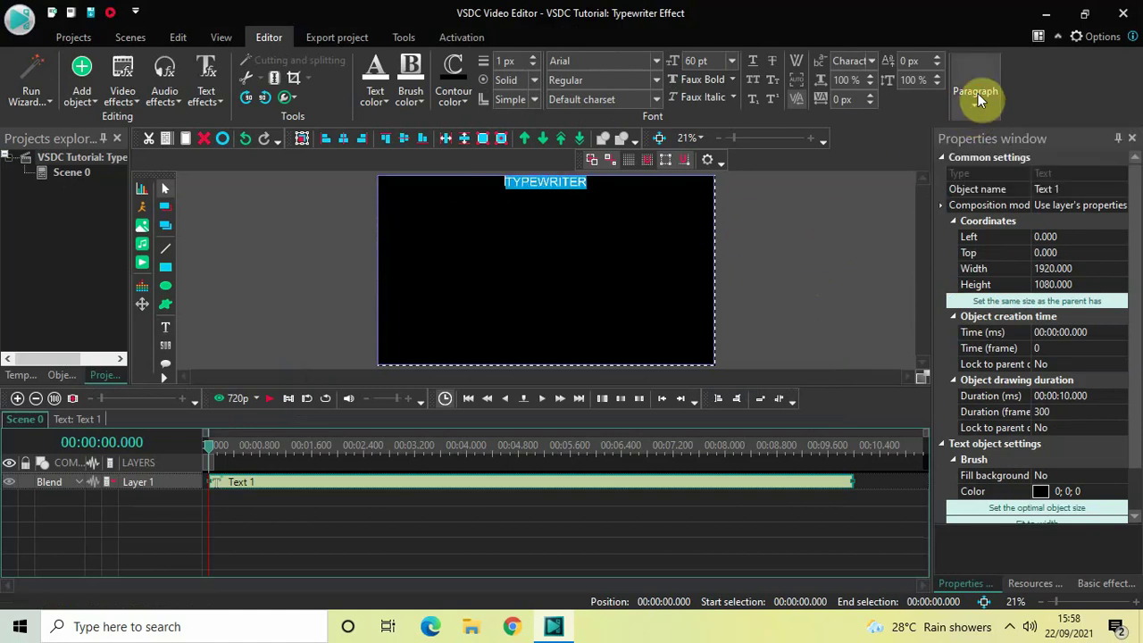
click(975, 95)
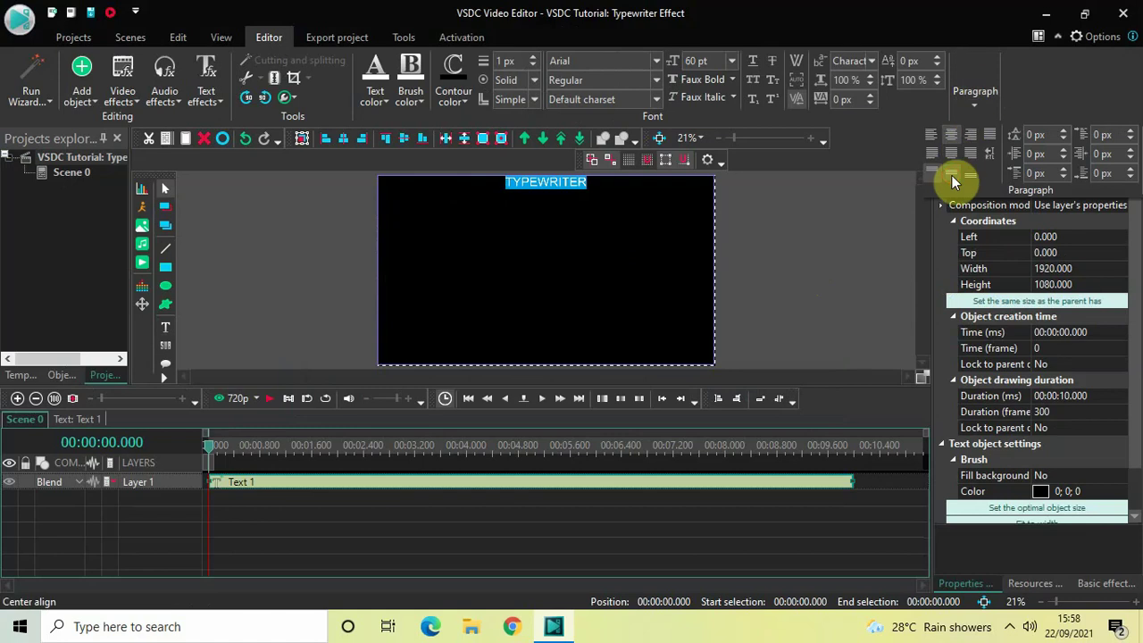
click(952, 175)
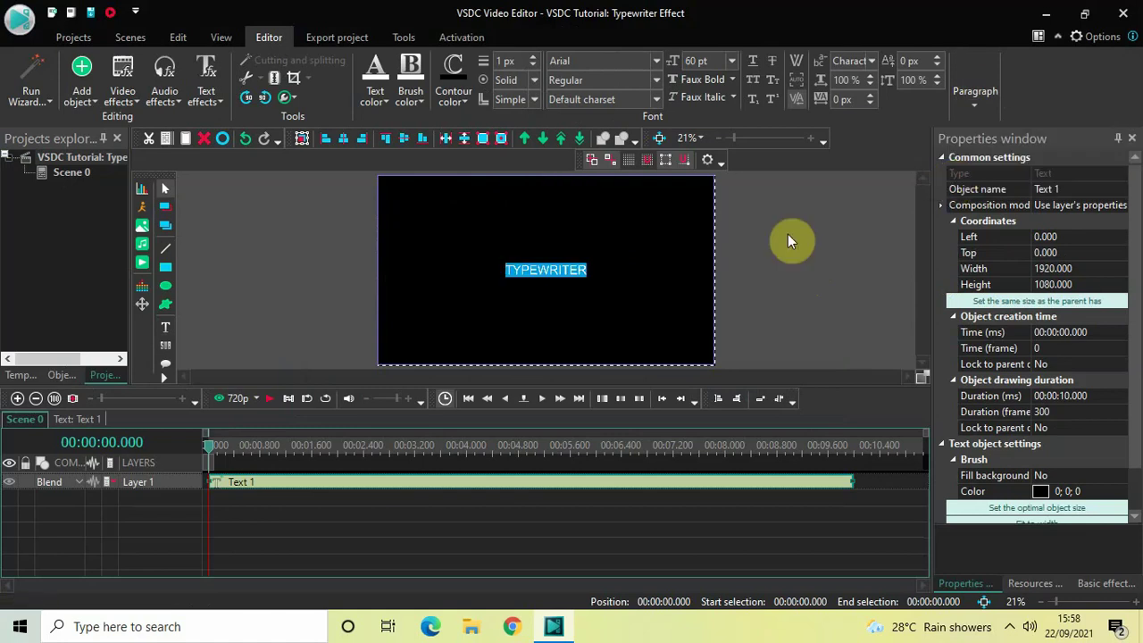
Step: Set the text's font to Montserrat Black at size 200
click(602, 60)
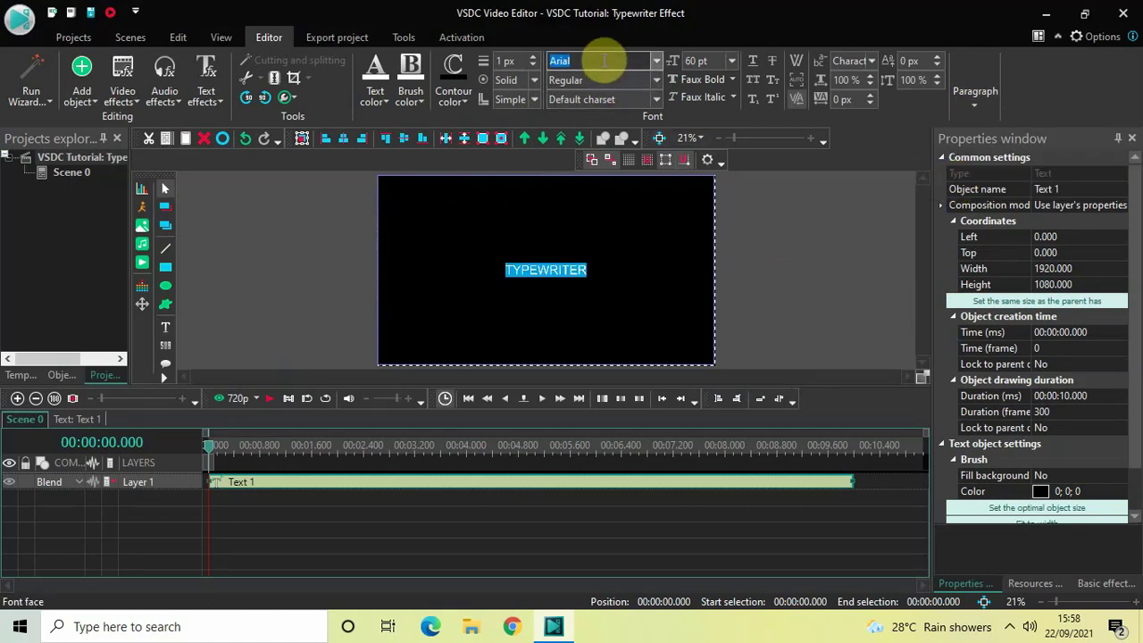
text(Montserrat Black)
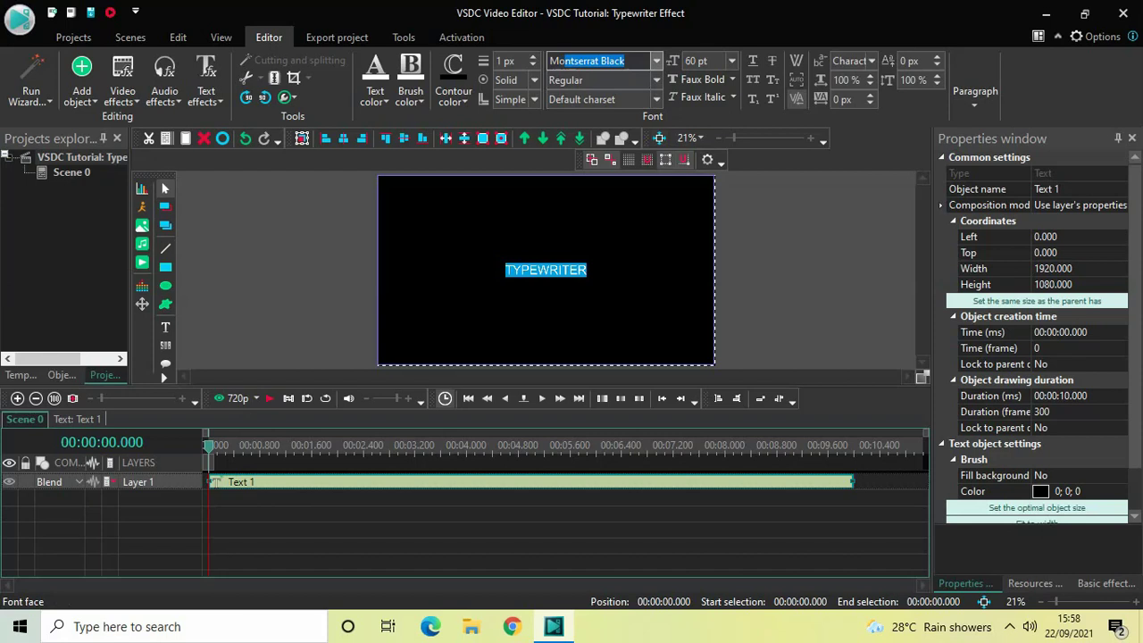
key(Return)
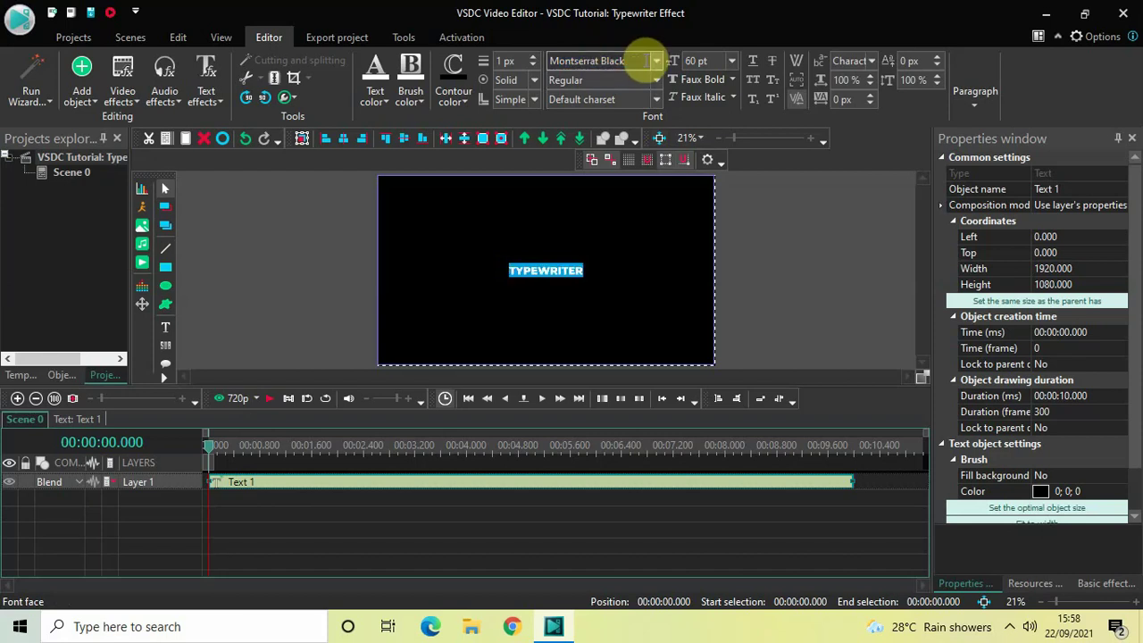
click(719, 60)
text(200)
key(Return)
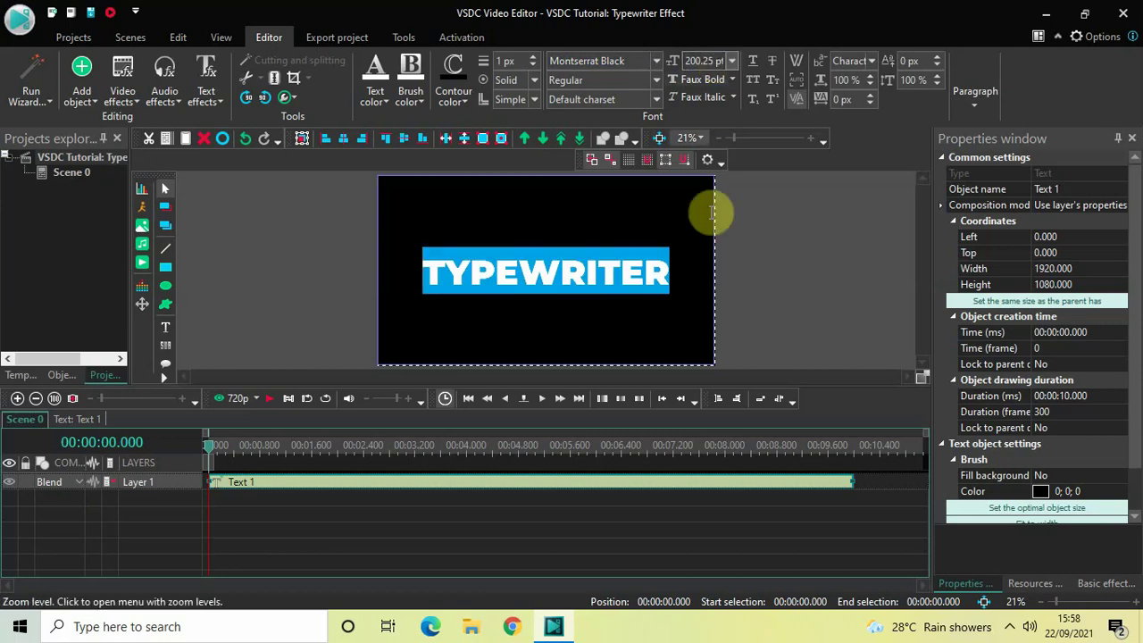
click(780, 263)
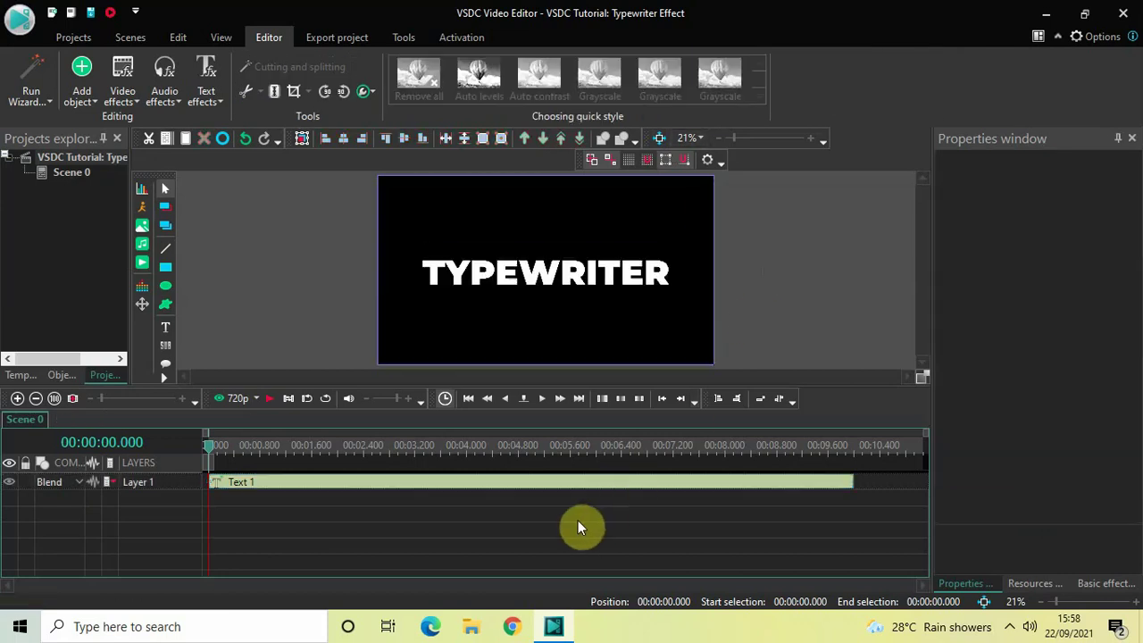
Step: Inside Text 1's timeline, add a Text Recoloring effect and move its clip to the start
double_click(456, 482)
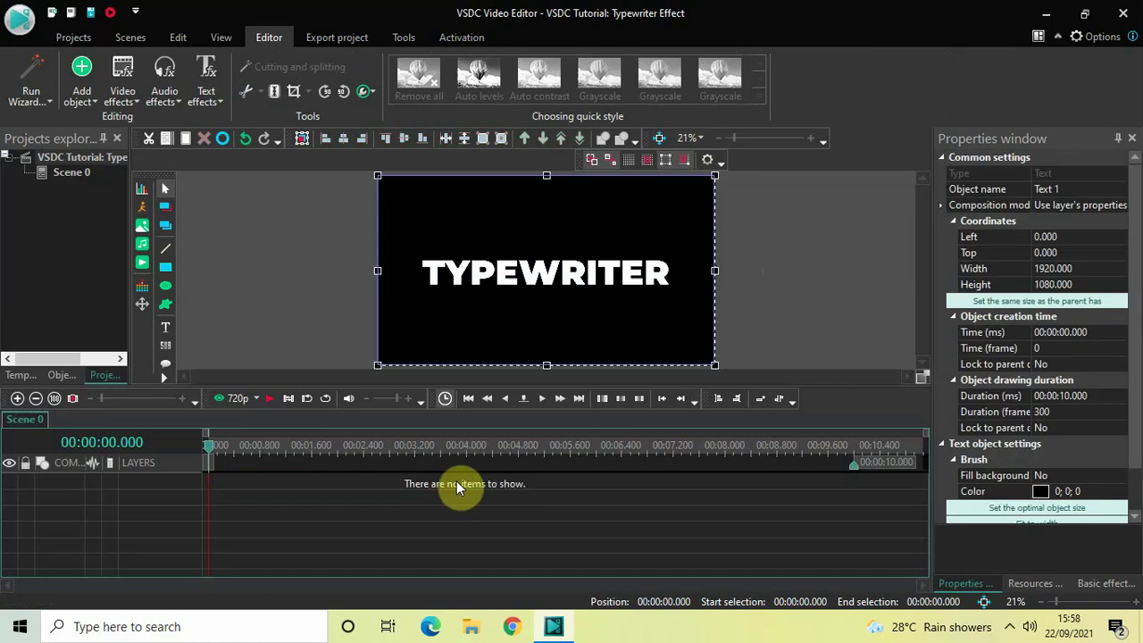
click(207, 89)
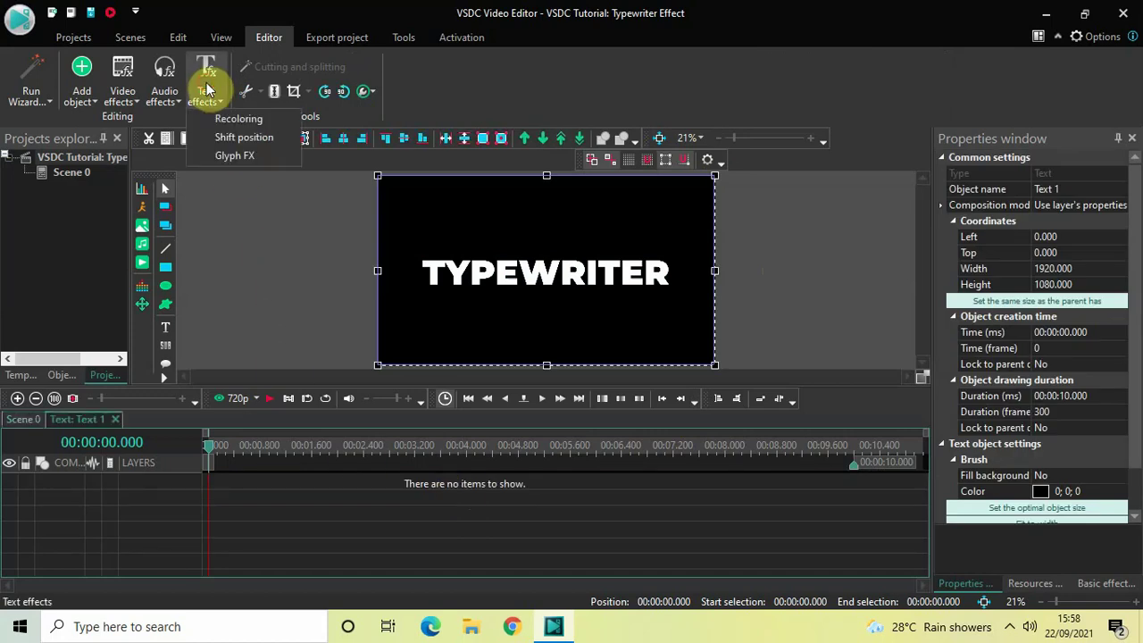
click(243, 136)
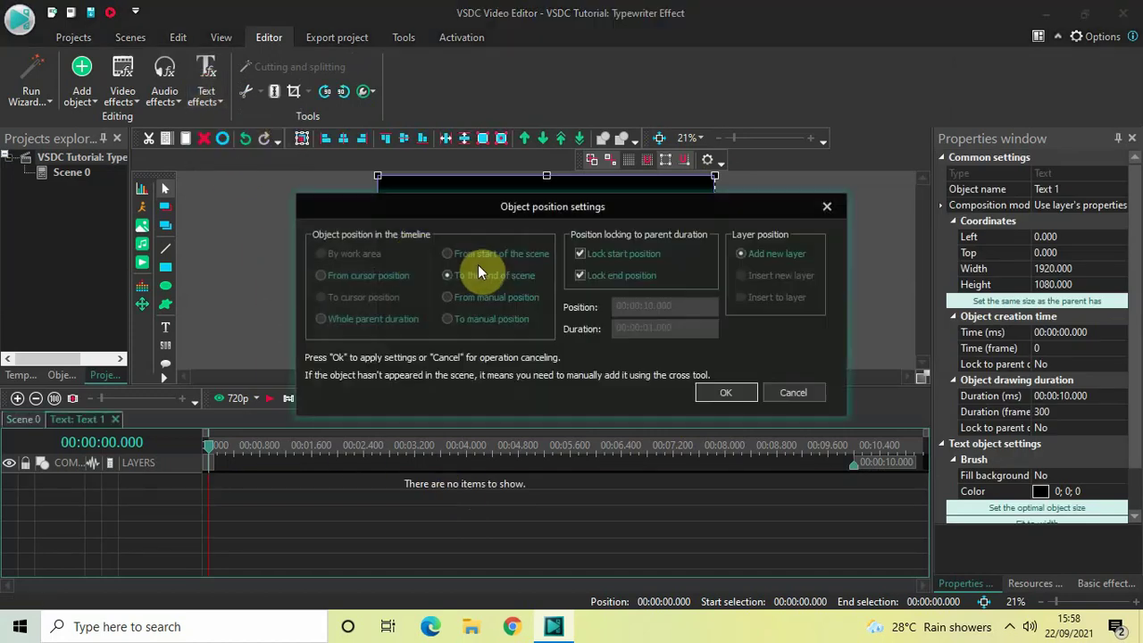
click(723, 392)
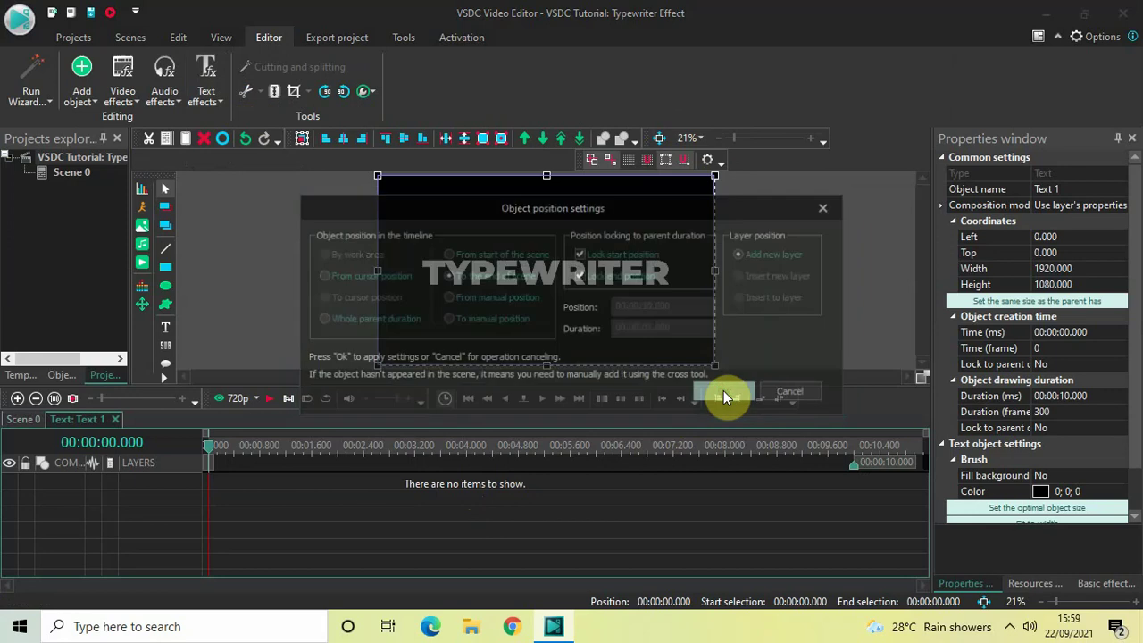
click(819, 487)
drag(819, 491, 118, 420)
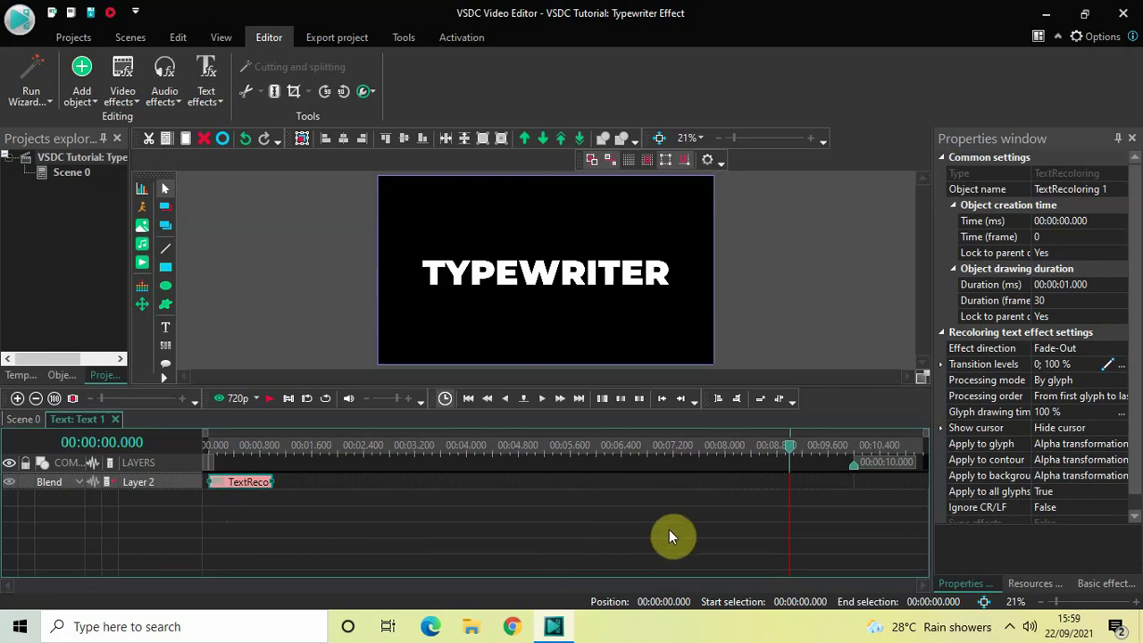
Step: Set the recoloring effect's duration to 3 seconds and its direction to Fade-In
click(1104, 287)
key(BackSpace)
key(BackSpace)
key(BackSpace)
key(BackSpace)
key(BackSpace)
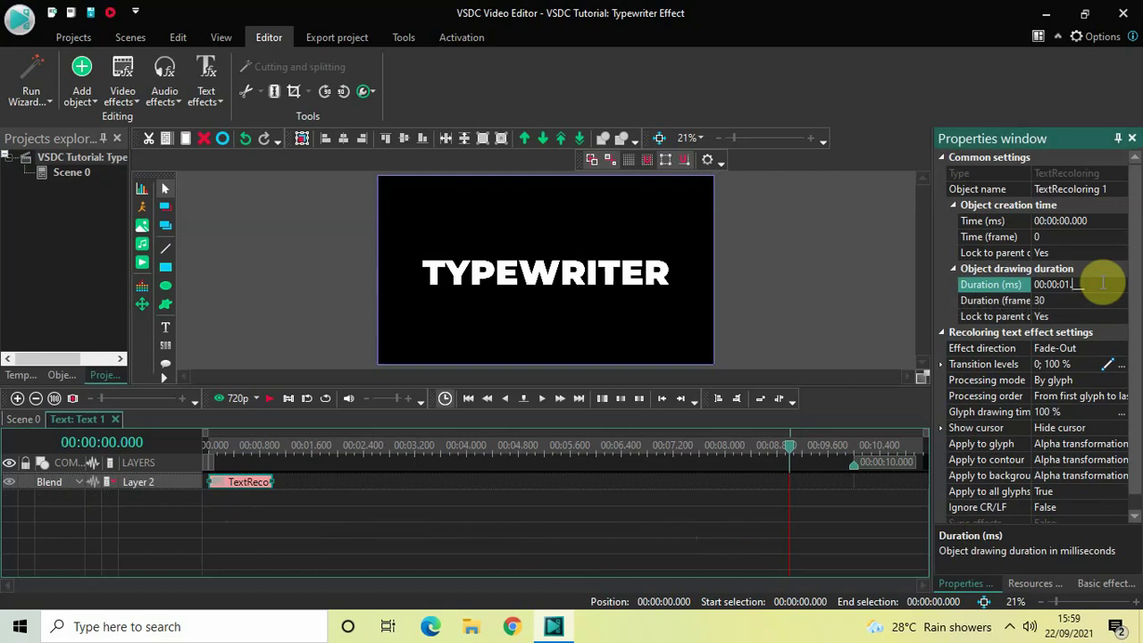
text(3000)
key(Return)
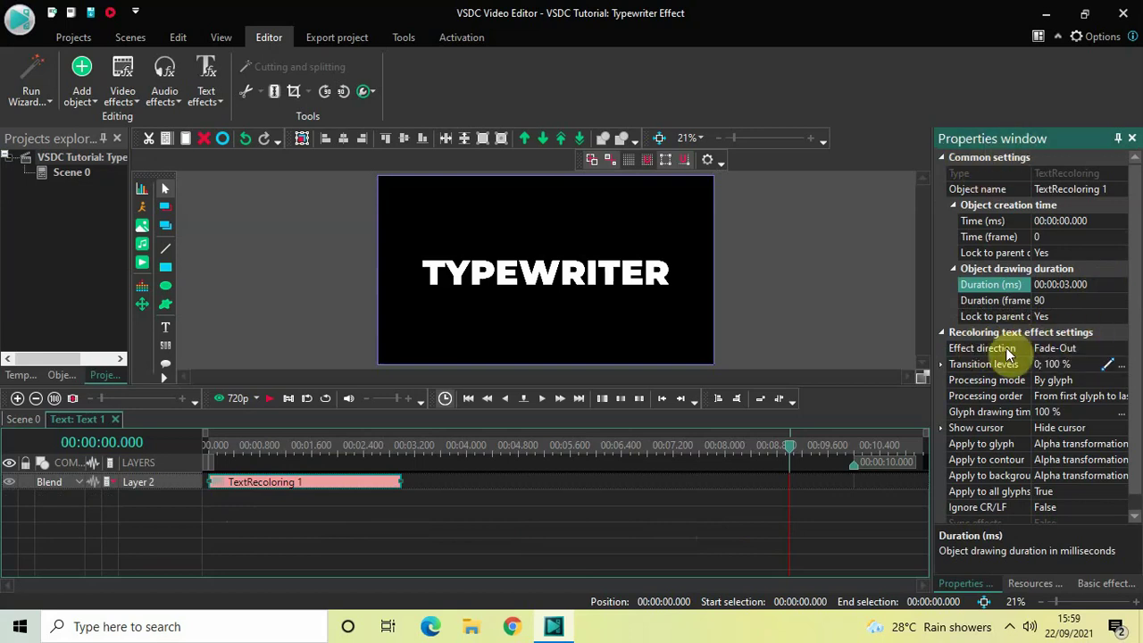
click(1117, 350)
click(1119, 348)
click(1089, 364)
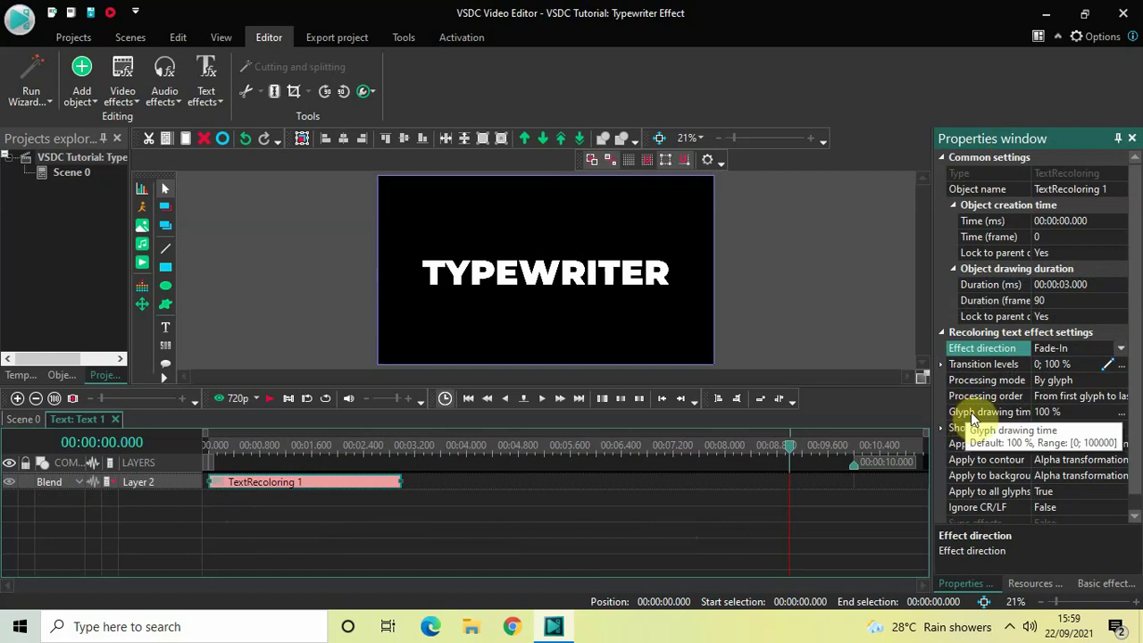
Step: Set glyph drawing time to 0 % and show a Thin line cursor
click(1075, 414)
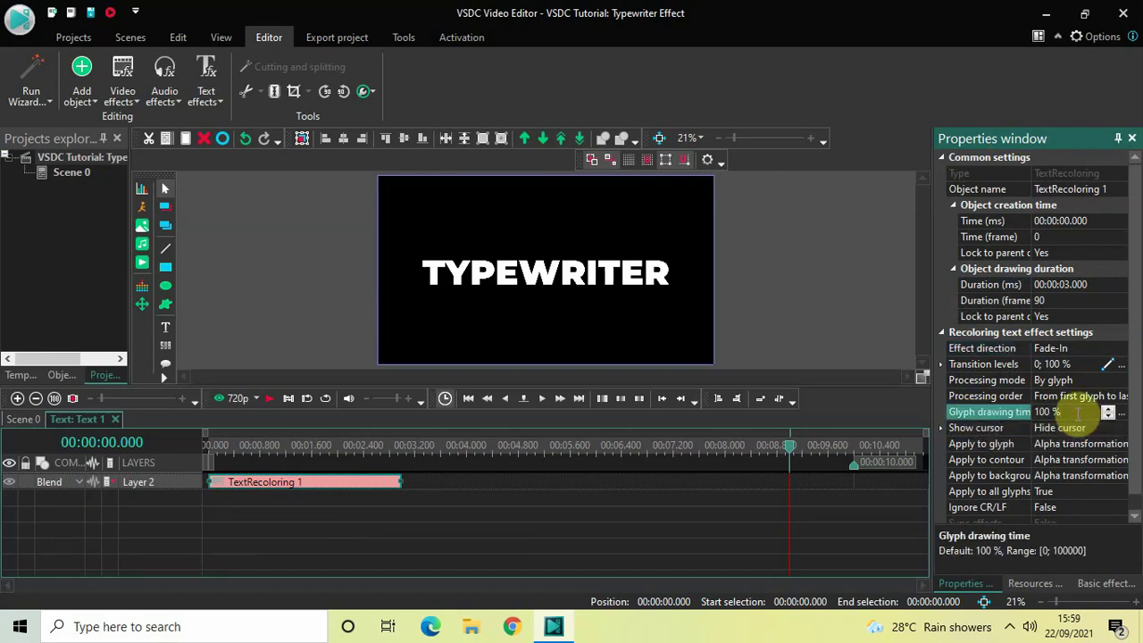
key(BackSpace)
key(BackSpace)
key(BackSpace)
key(BackSpace)
key(BackSpace)
text(0)
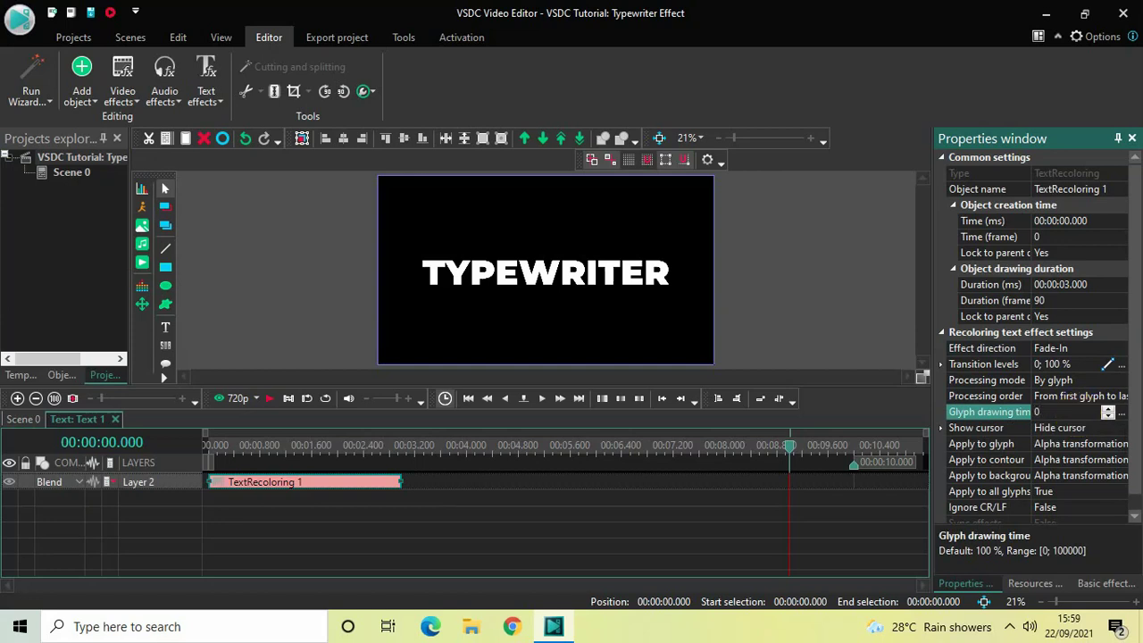
key(Return)
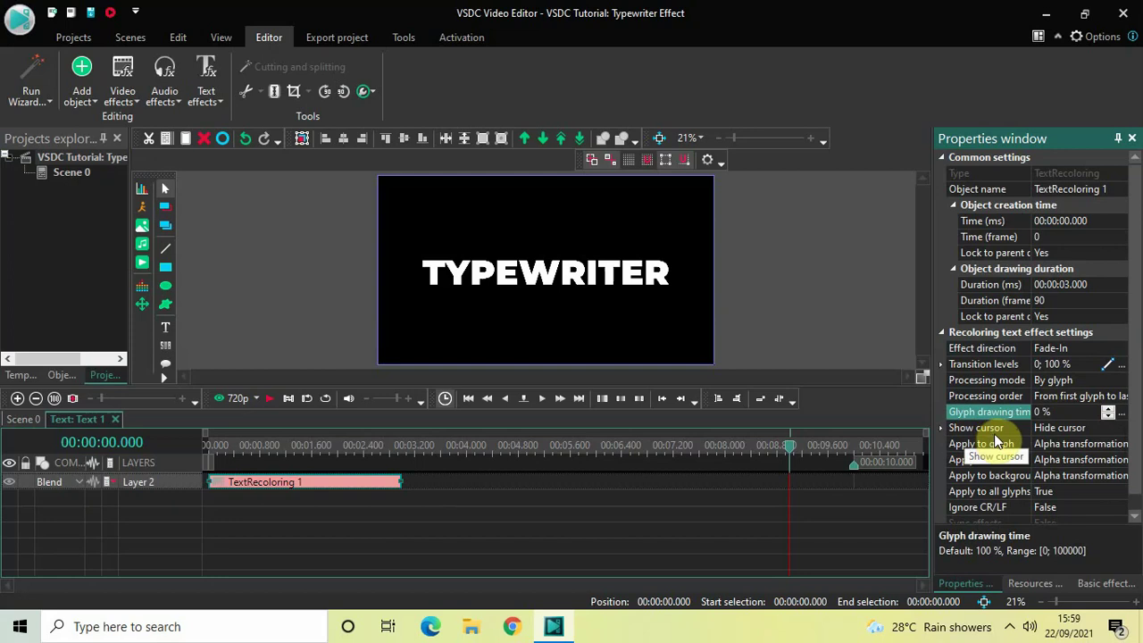
click(1121, 433)
click(1121, 433)
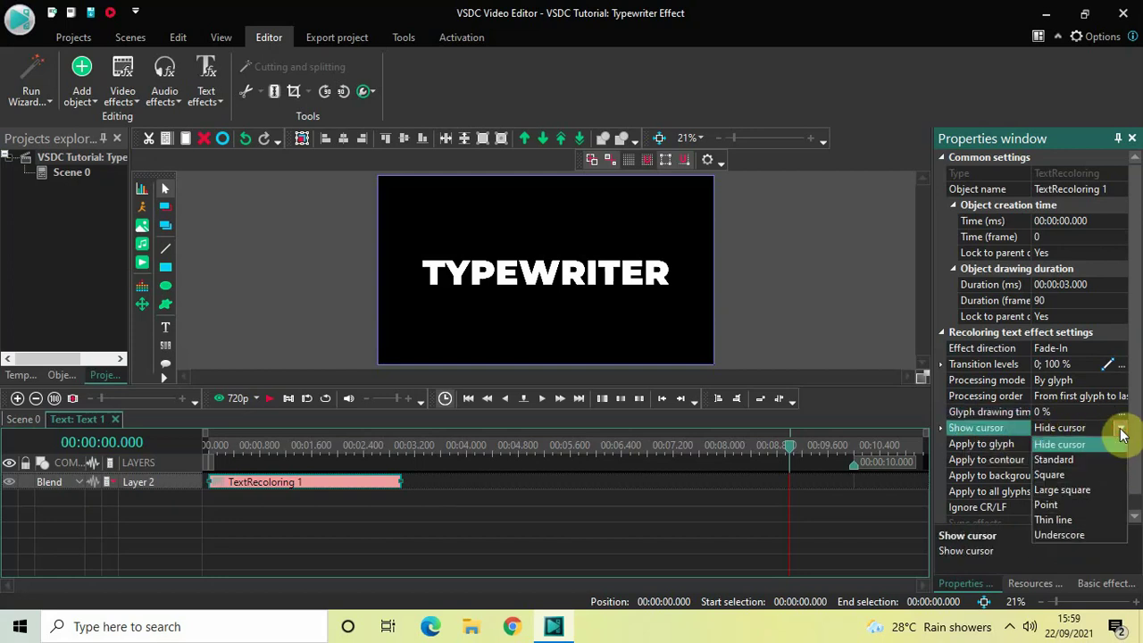
click(1073, 520)
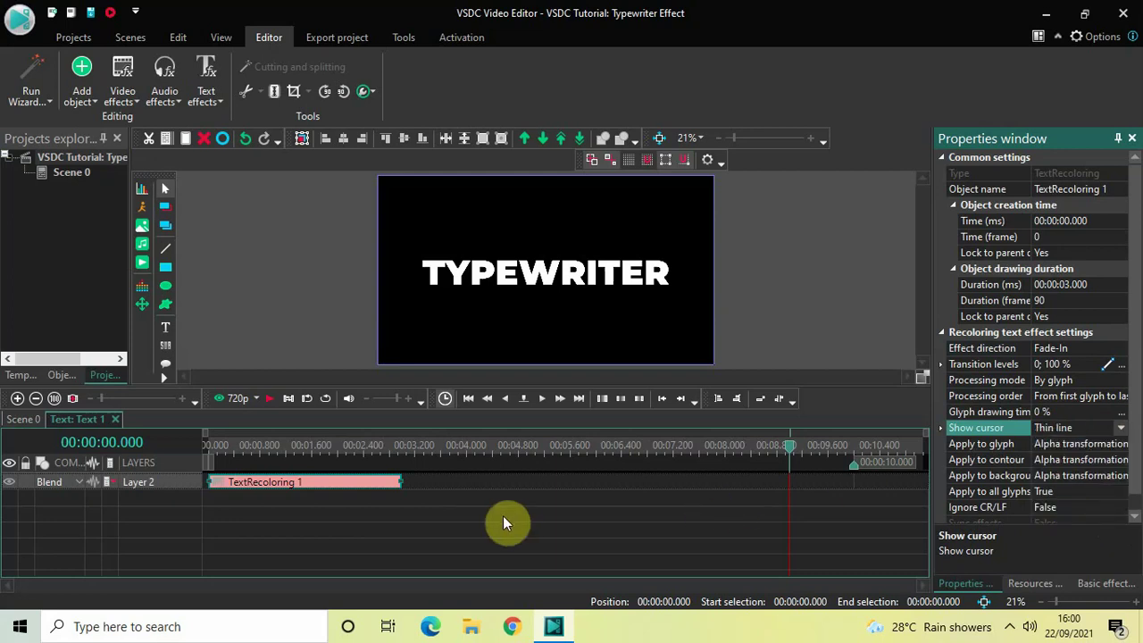
click(208, 450)
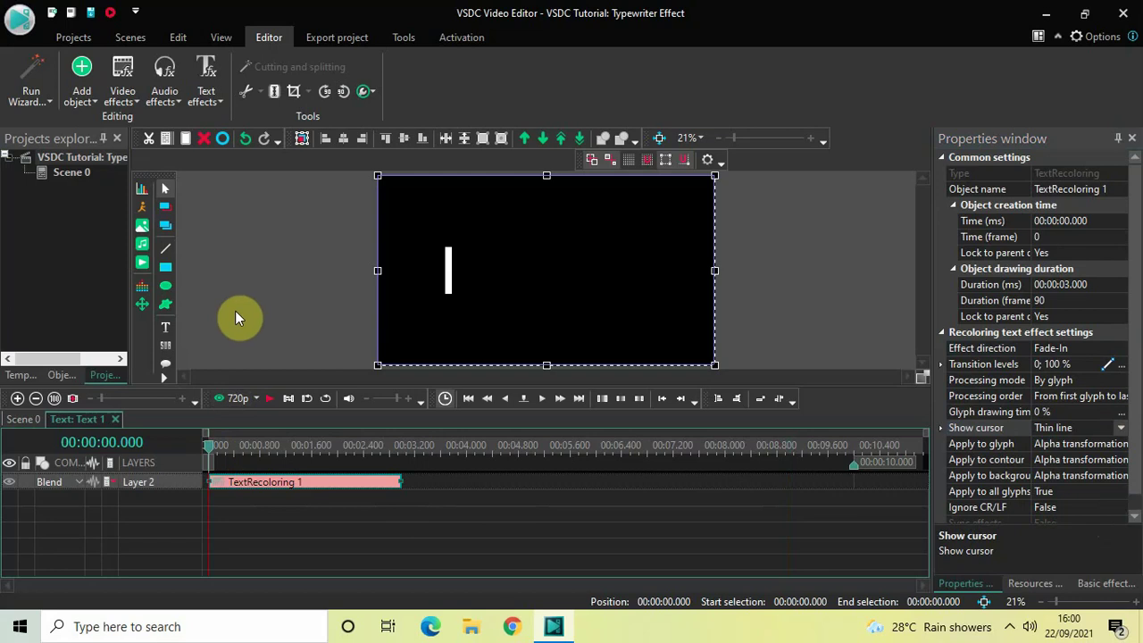
key(space)
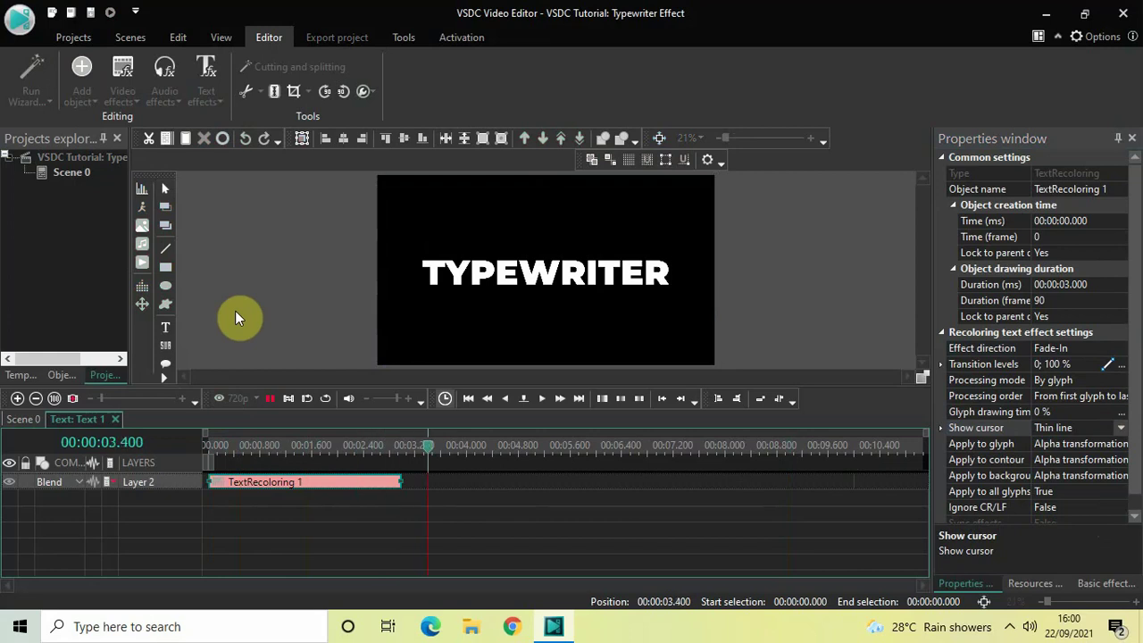
key(space)
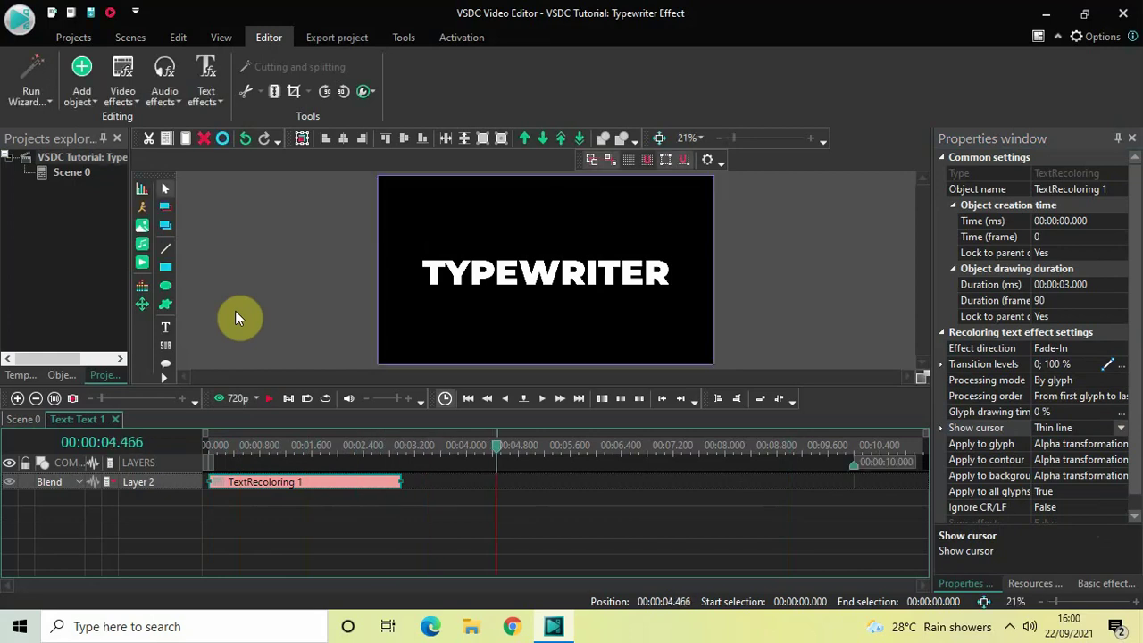
click(205, 453)
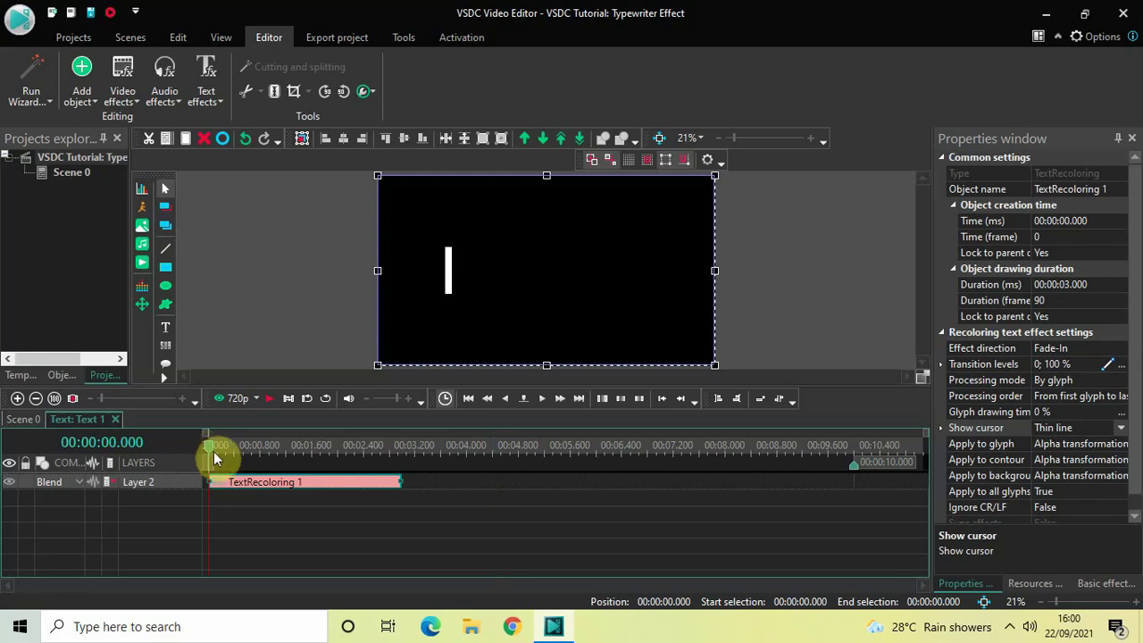
click(274, 521)
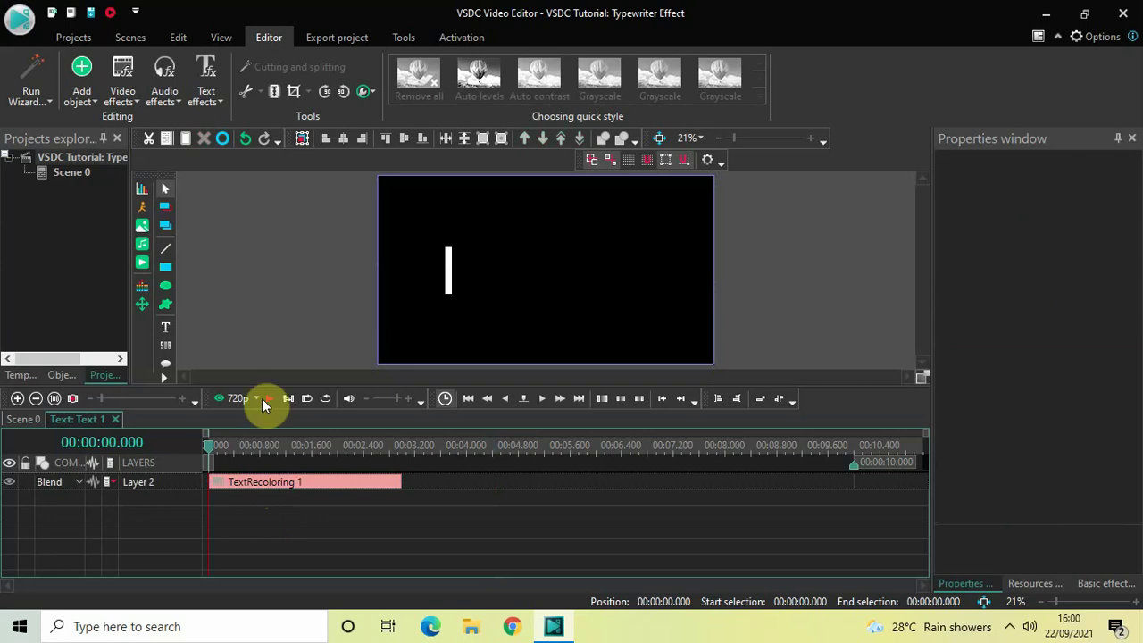
Step: Add TypewriterSound EffectNo Copyright (HQ).mp3 as an audio clip on a new layer
click(81, 94)
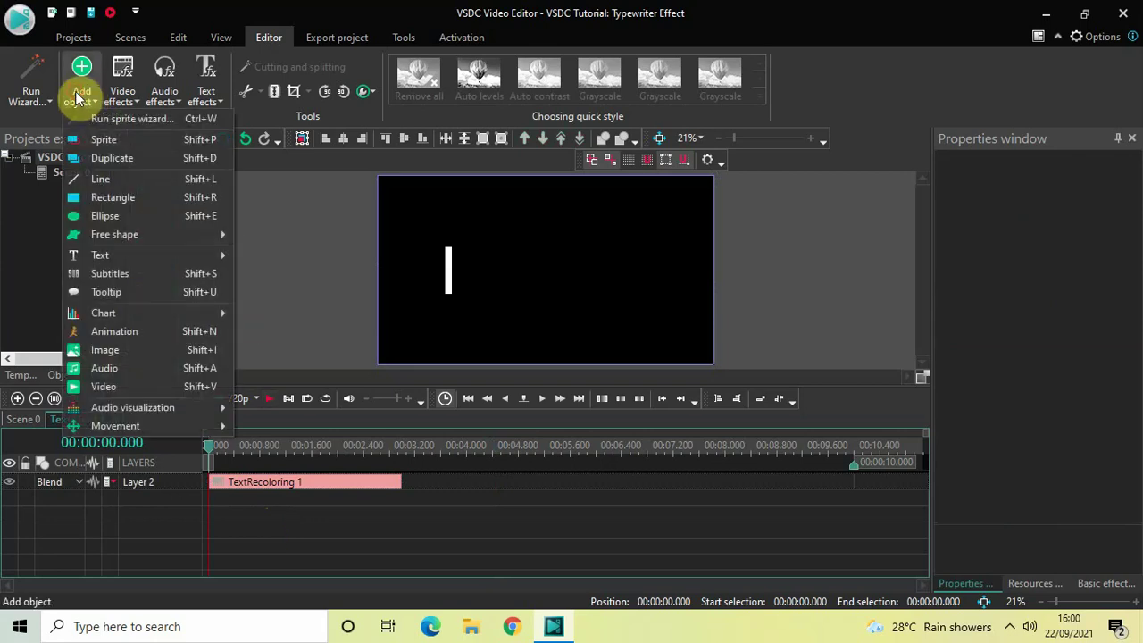
click(138, 371)
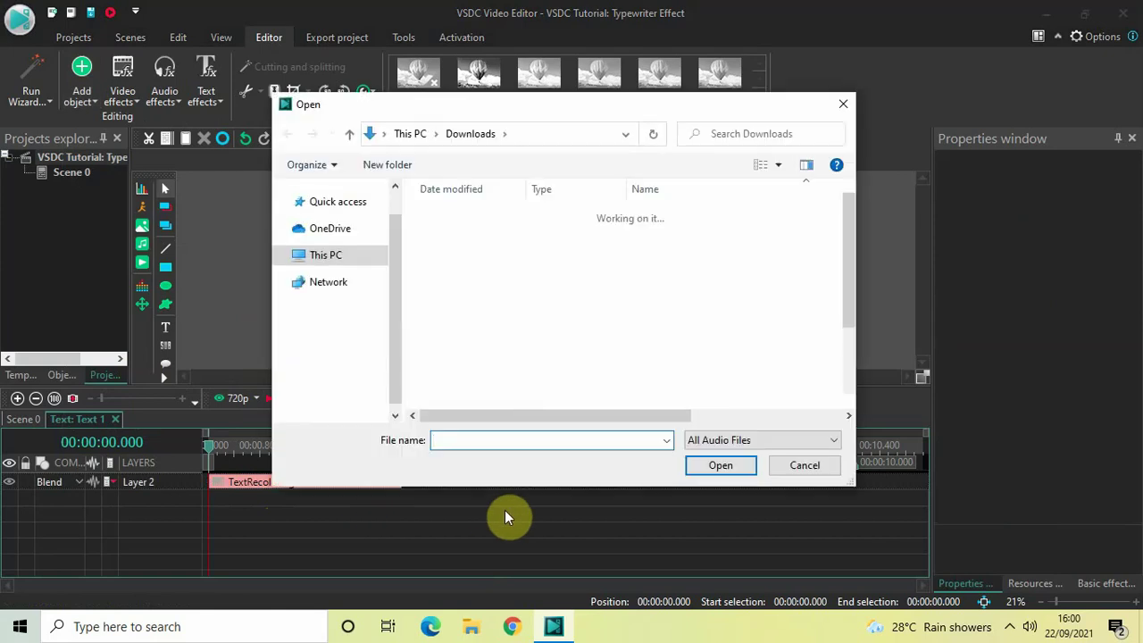
text(T)
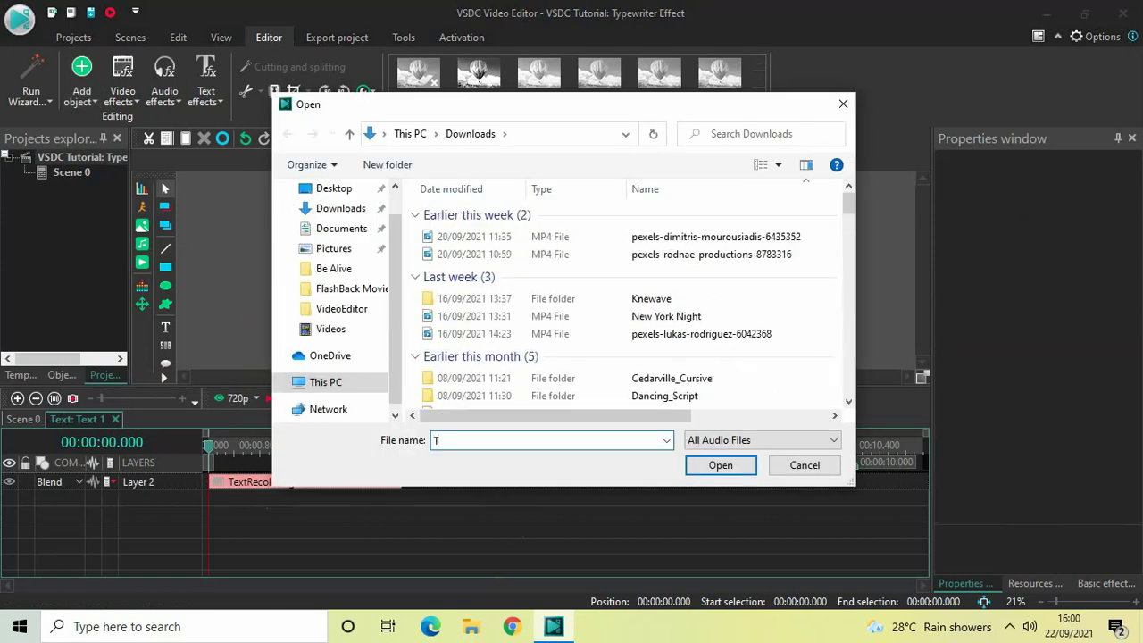
text(y)
key(Down)
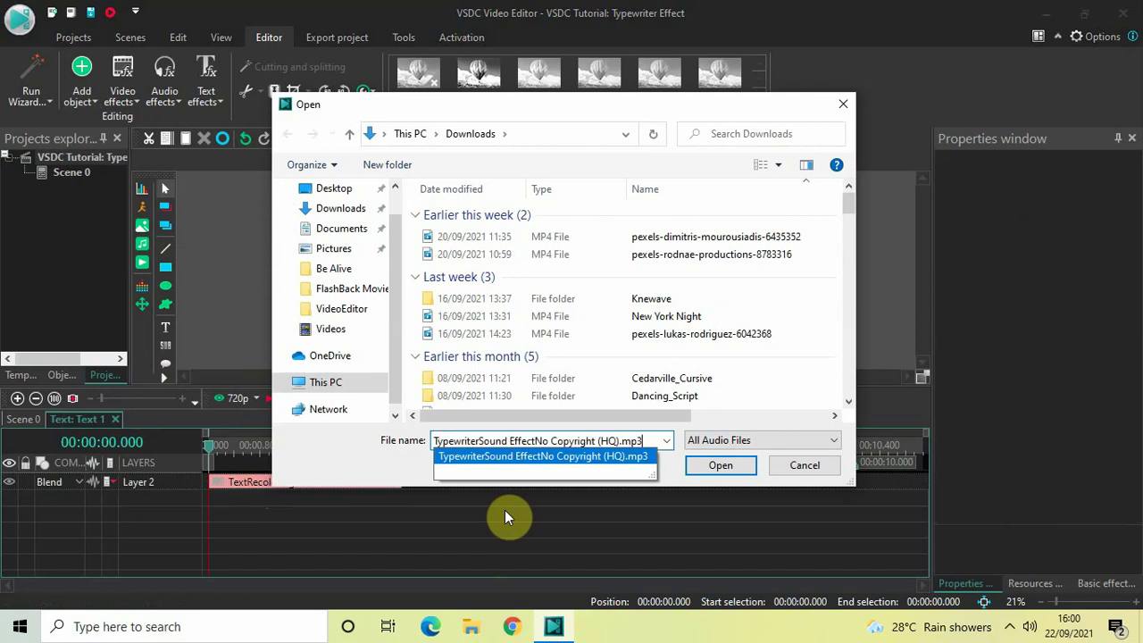
key(Return)
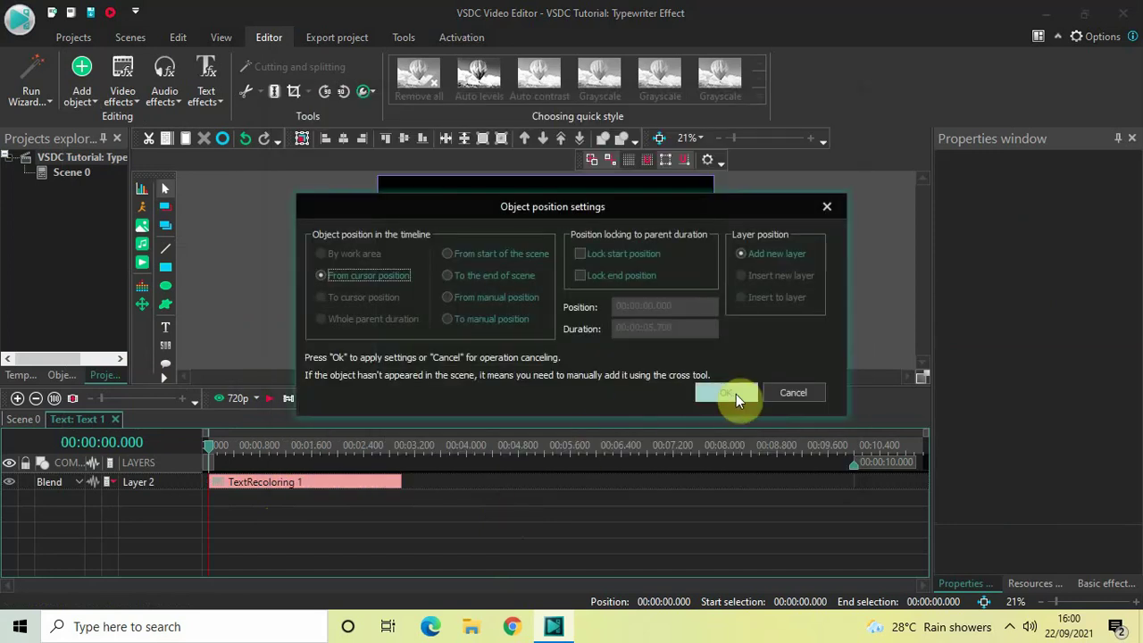
click(736, 394)
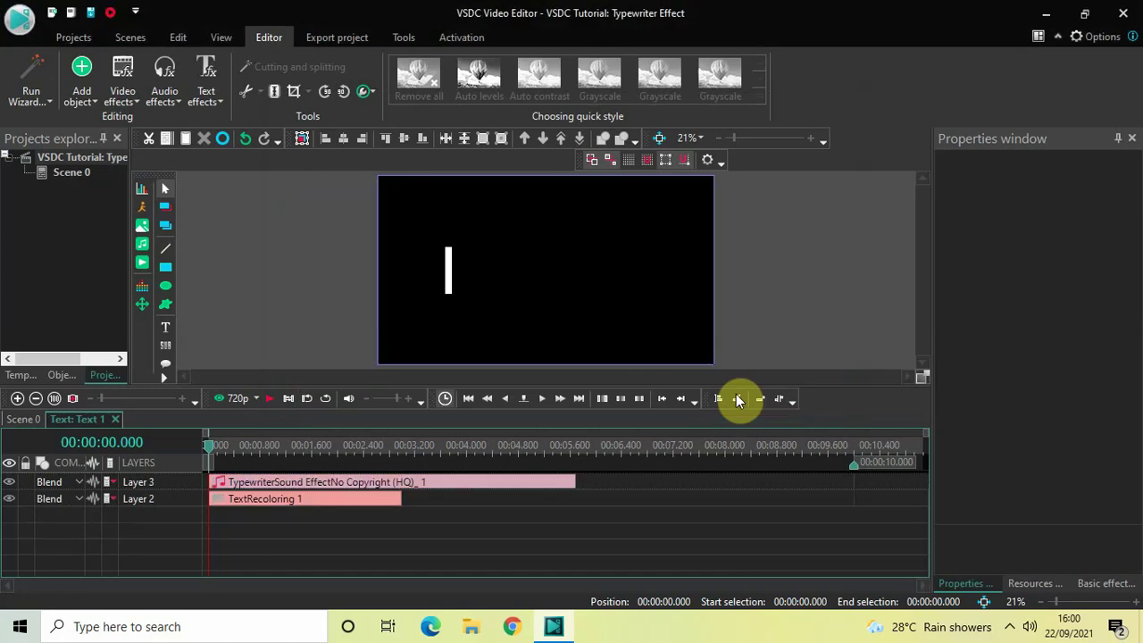
Step: Move the sound clip to Layer 4 at time zero and trim it to 3 seconds
drag(447, 486, 324, 549)
click(289, 547)
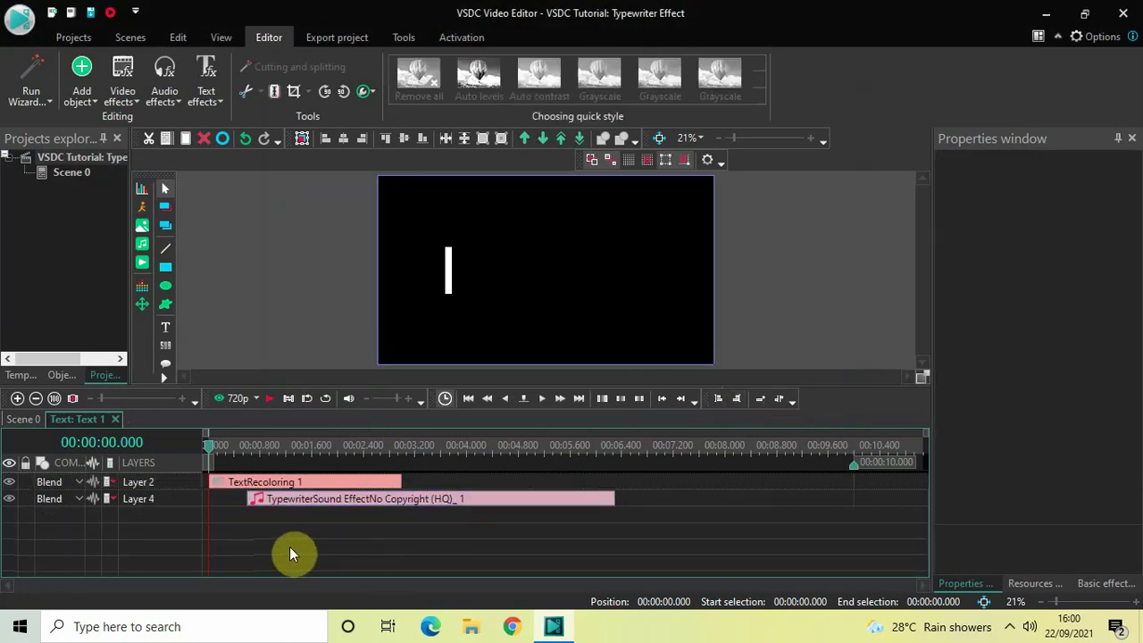
drag(303, 510, 249, 505)
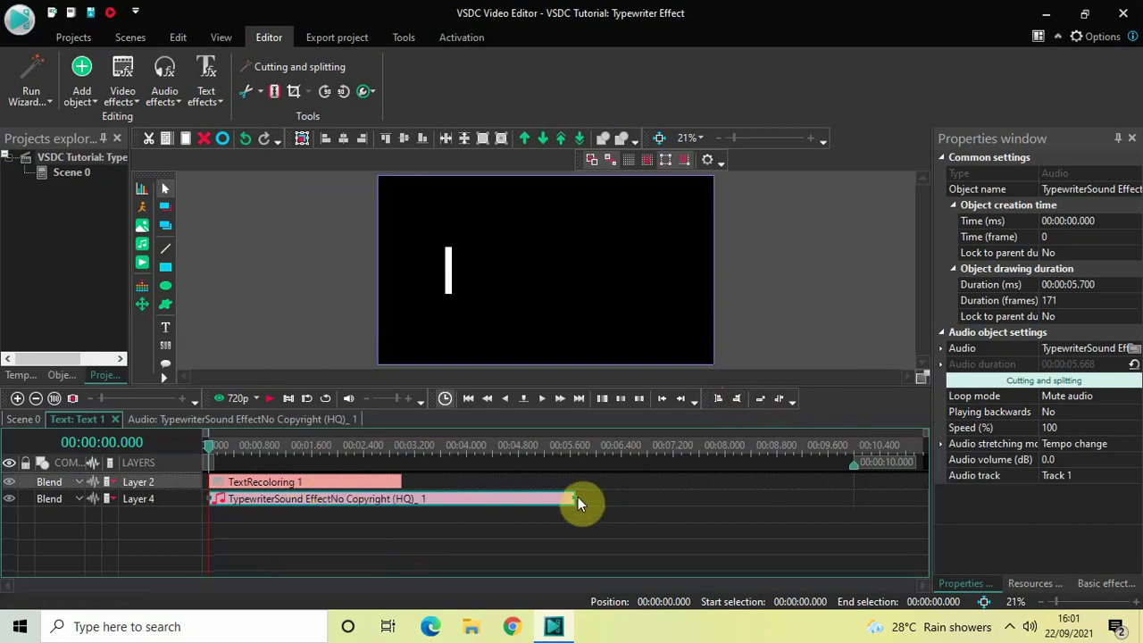
drag(574, 498, 401, 502)
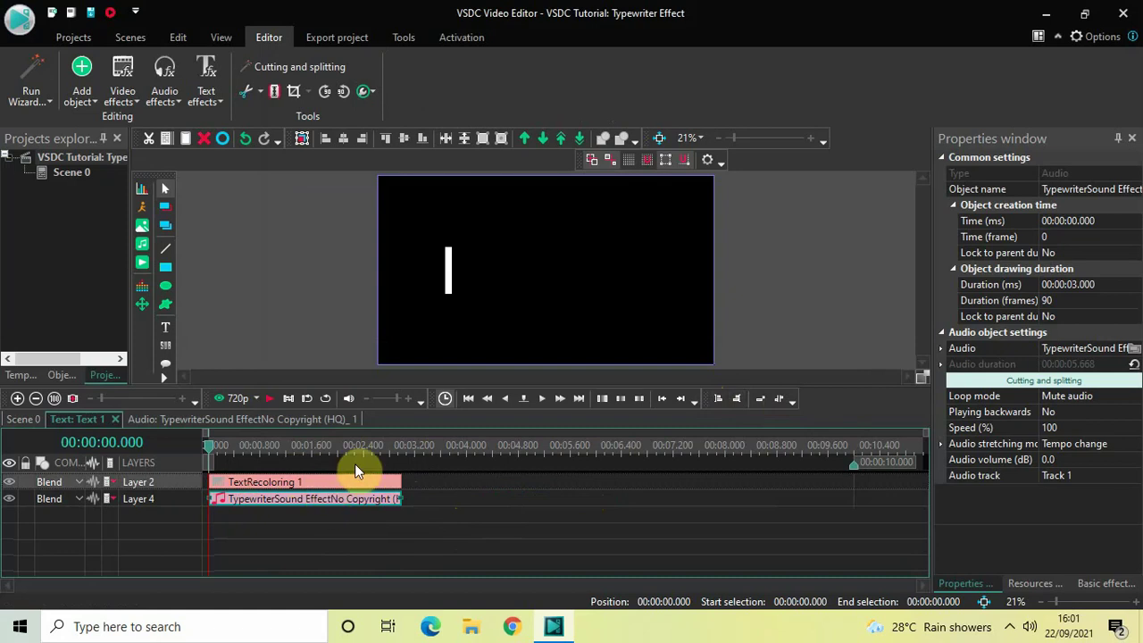
click(245, 287)
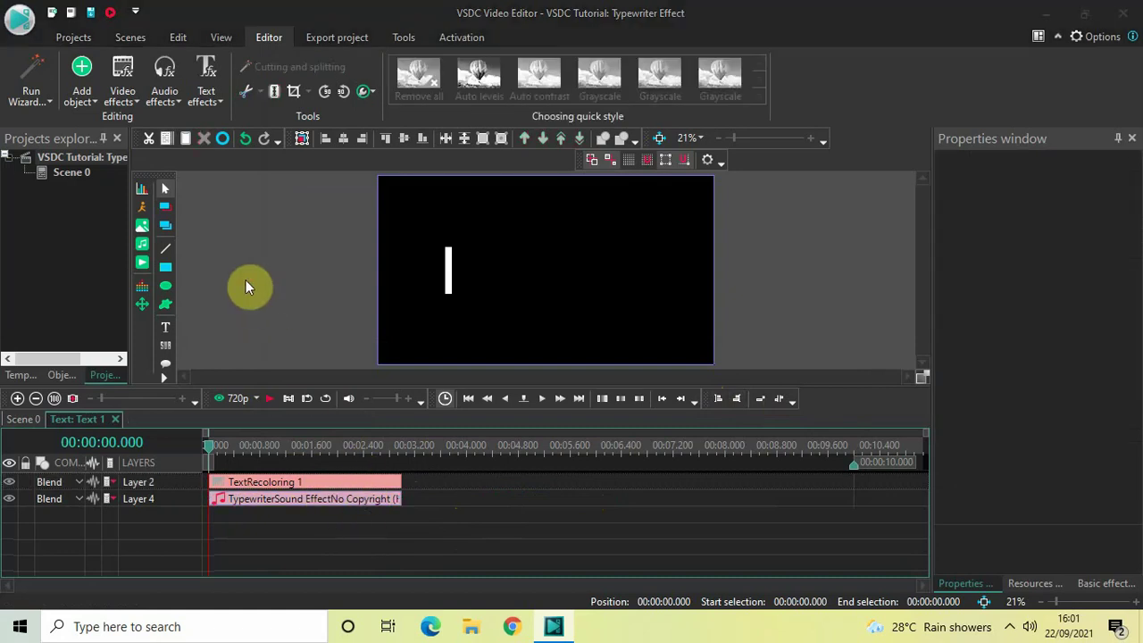
Step: Play the typing preview, then select the Layer 4 sound clip to show its settings
key(space)
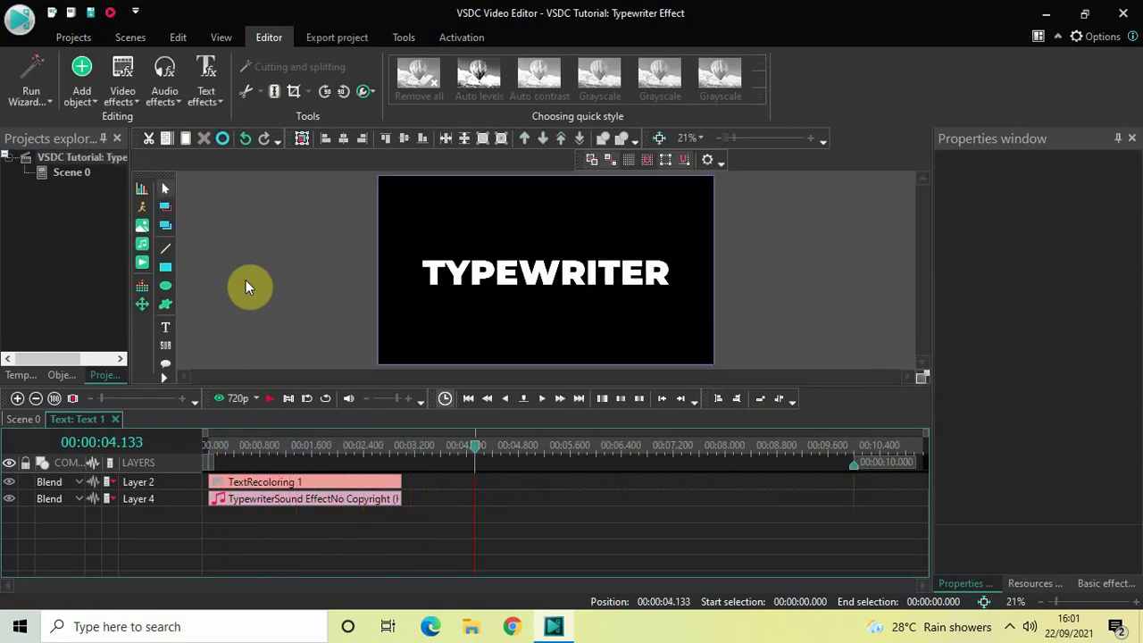
click(293, 501)
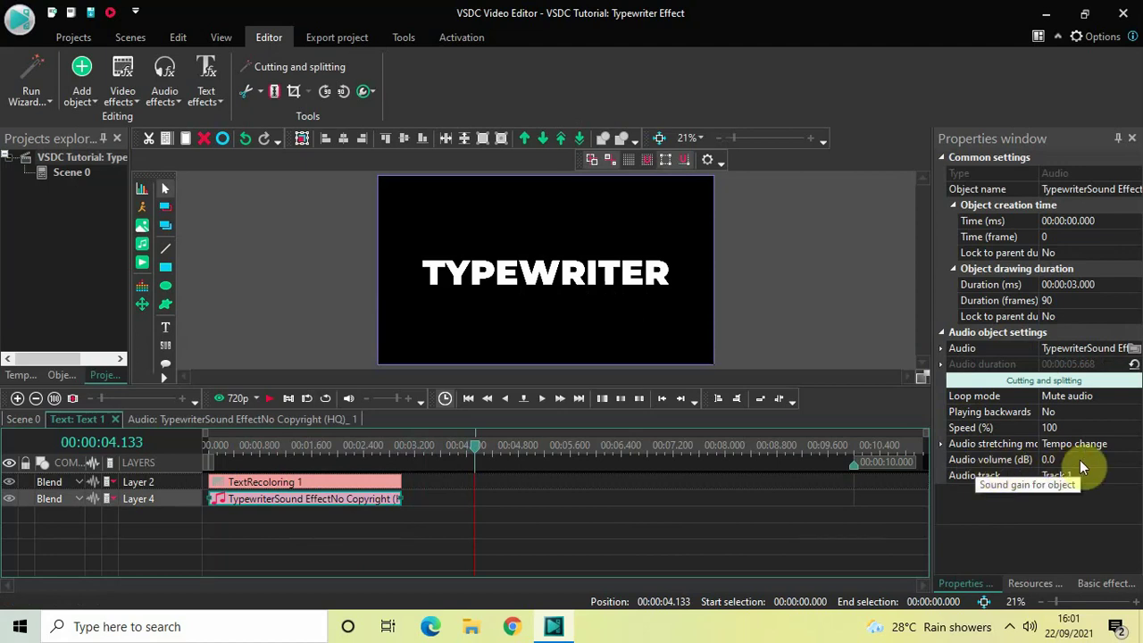
Step: Raise the typewriter sound's volume to 10.0 dB and replay the preview from the start
click(1137, 462)
click(1135, 456)
click(1135, 456)
click(1134, 456)
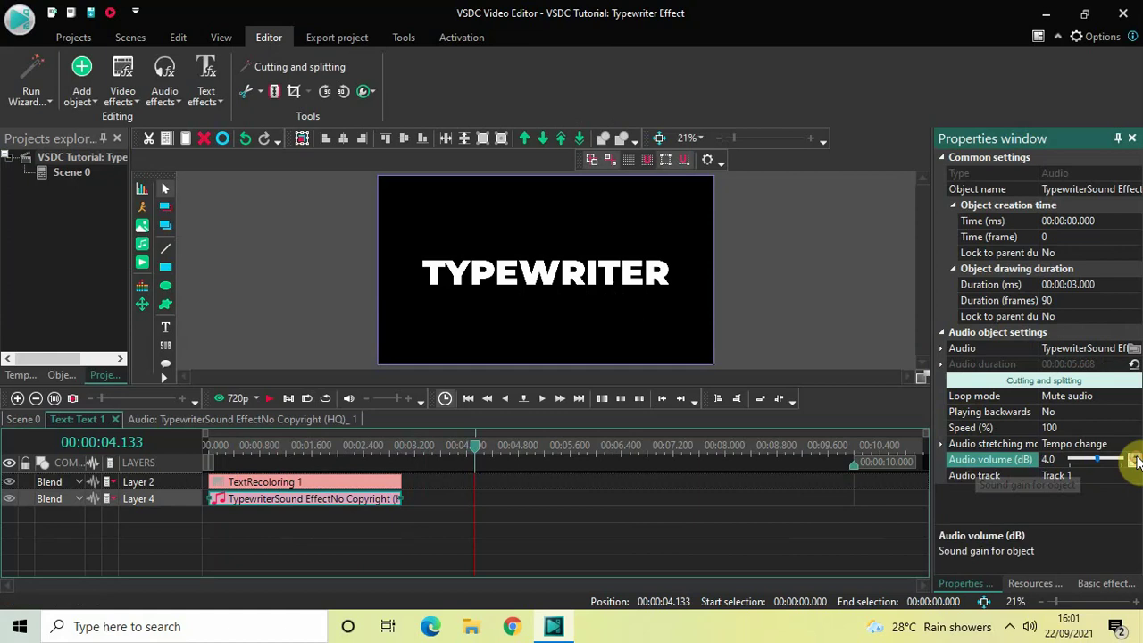
click(1135, 456)
click(1134, 456)
click(1134, 456)
click(1135, 456)
click(1134, 456)
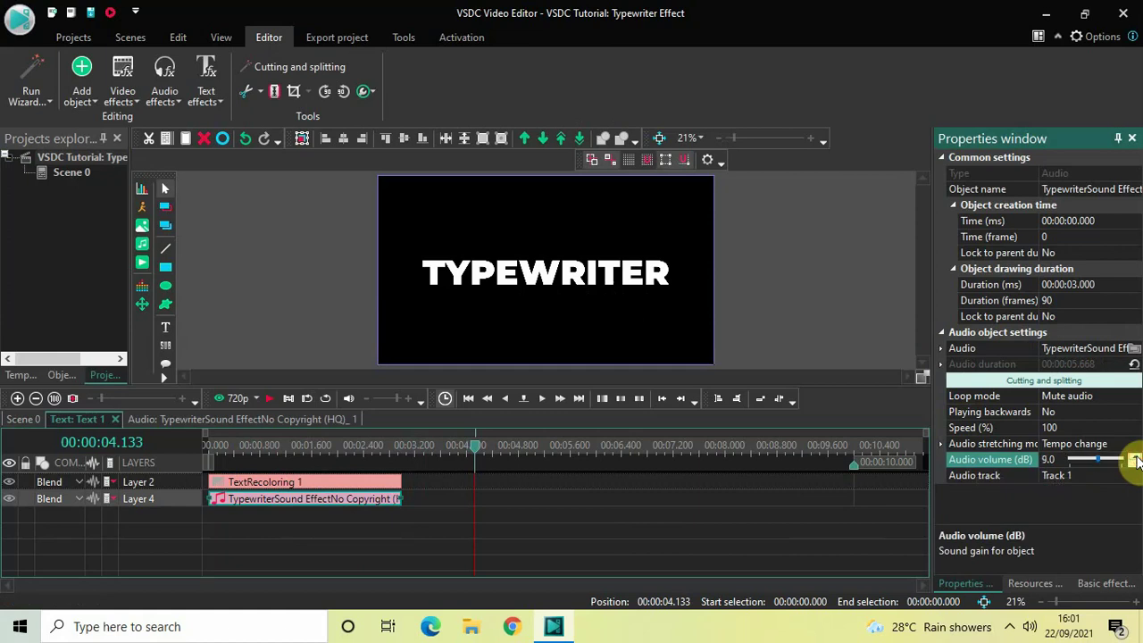
click(1134, 456)
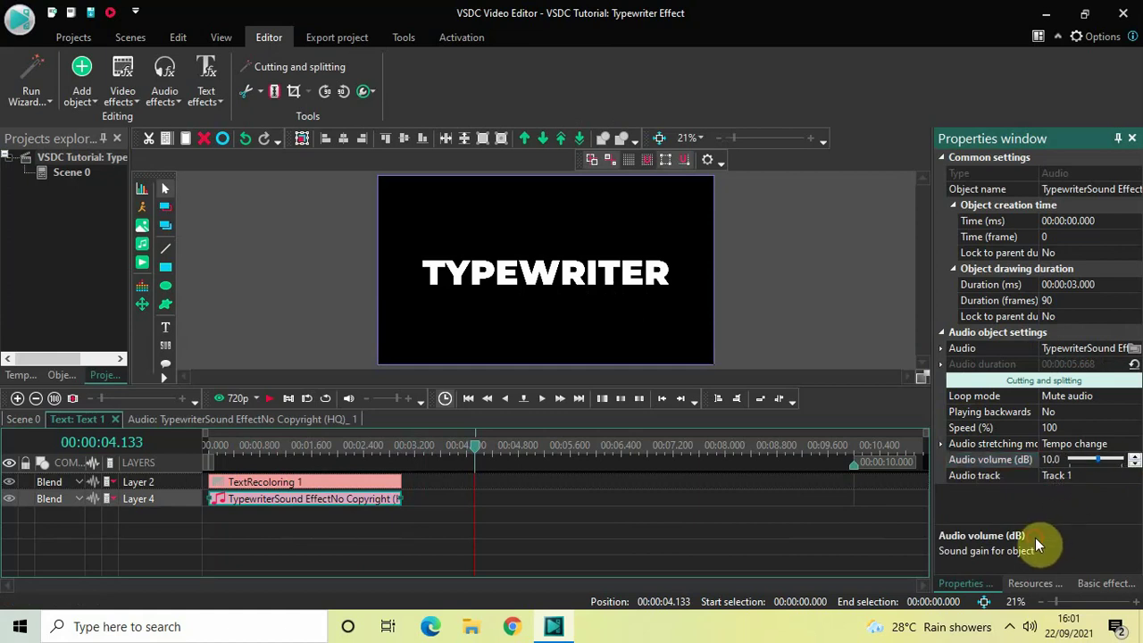
drag(476, 455, 115, 437)
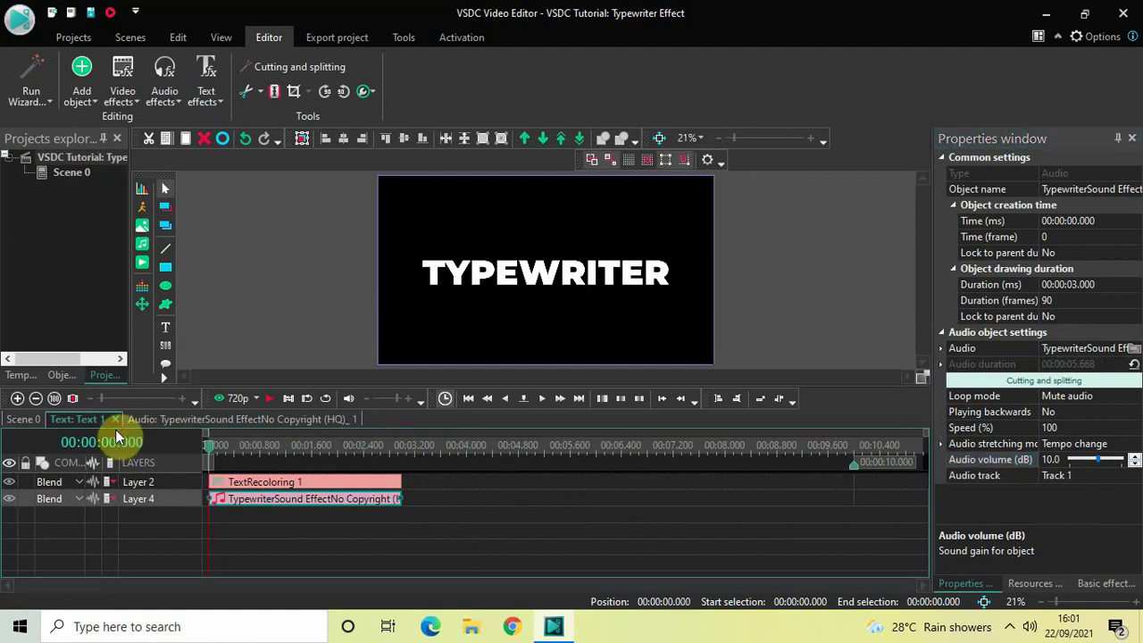
key(space)
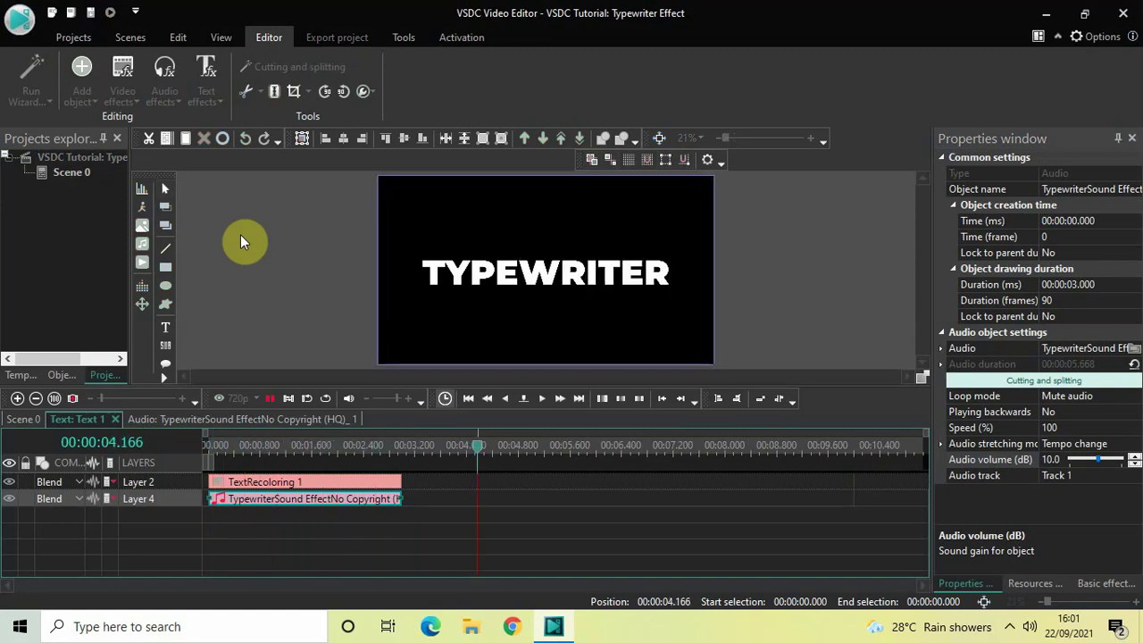
key(space)
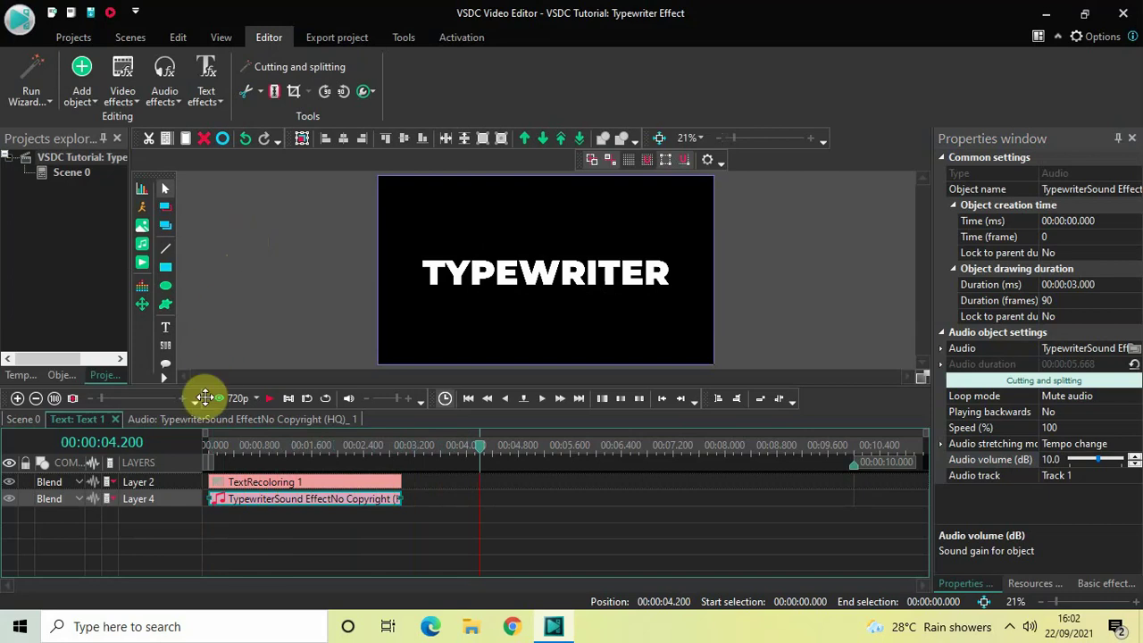
click(205, 445)
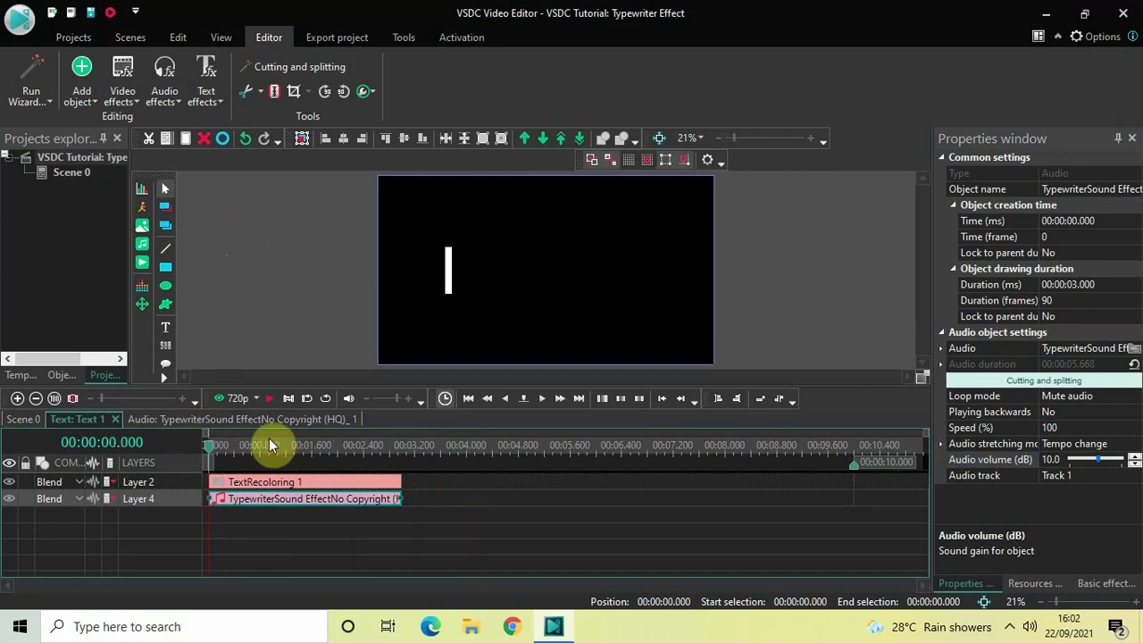
click(296, 546)
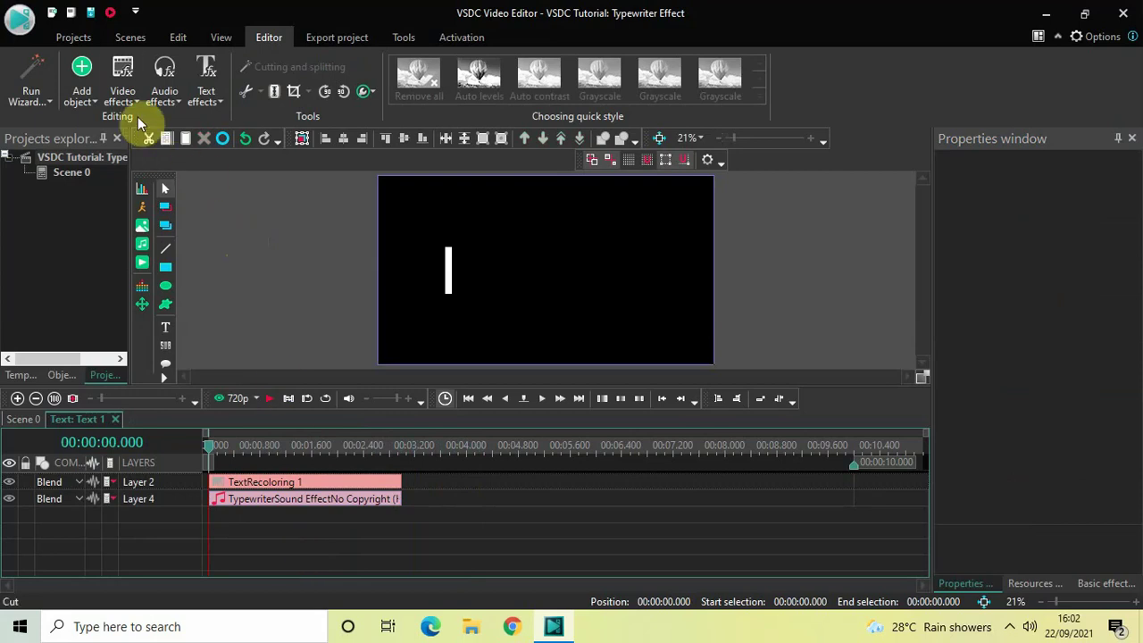
Step: Add a Transparency Fade In effect to Text 1 with a 100 ms duration
click(123, 95)
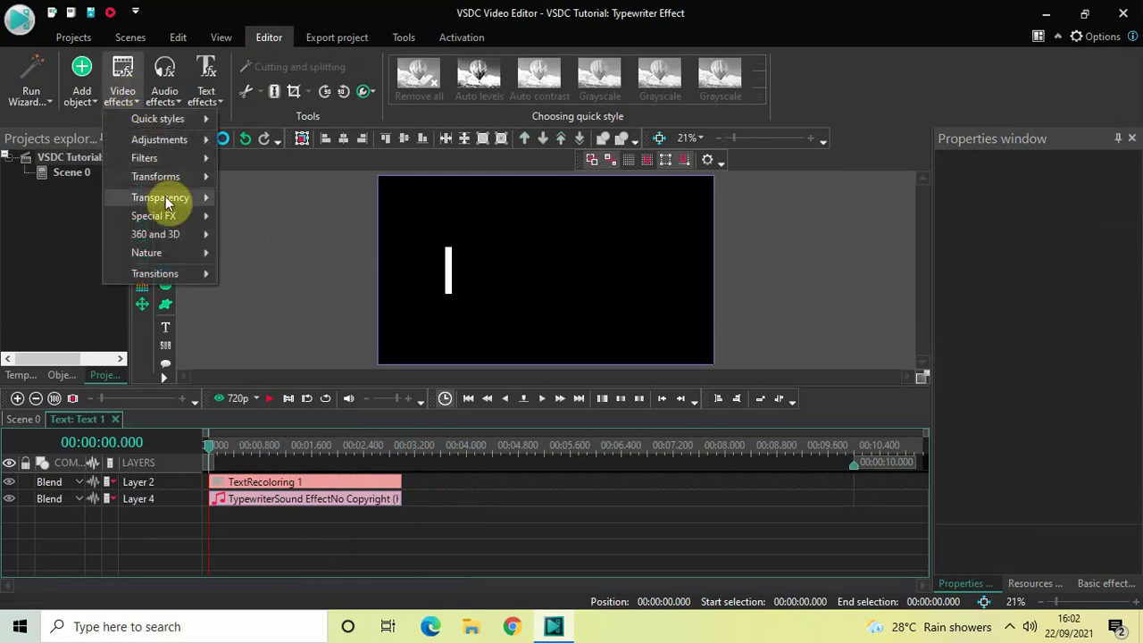
mouse_move(201, 197)
click(273, 198)
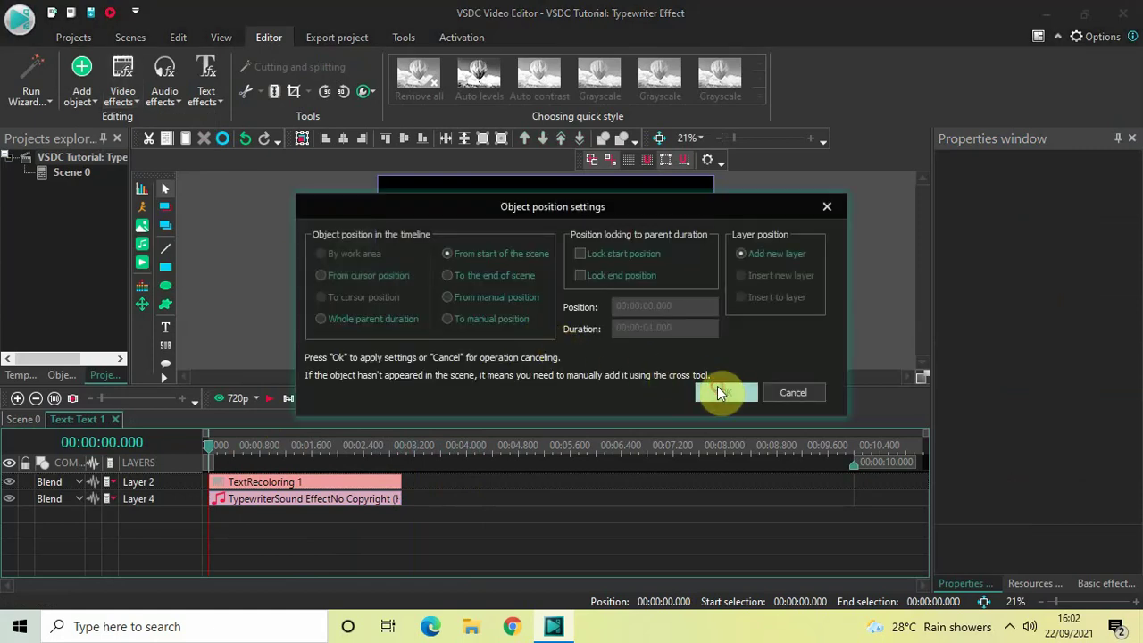
click(717, 387)
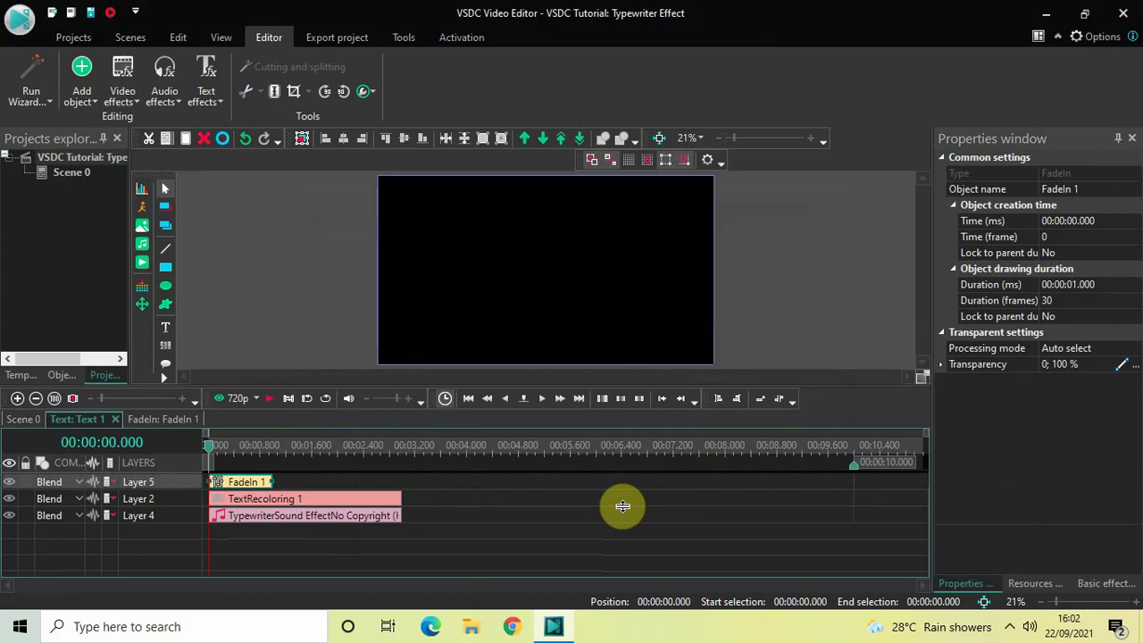
click(1116, 284)
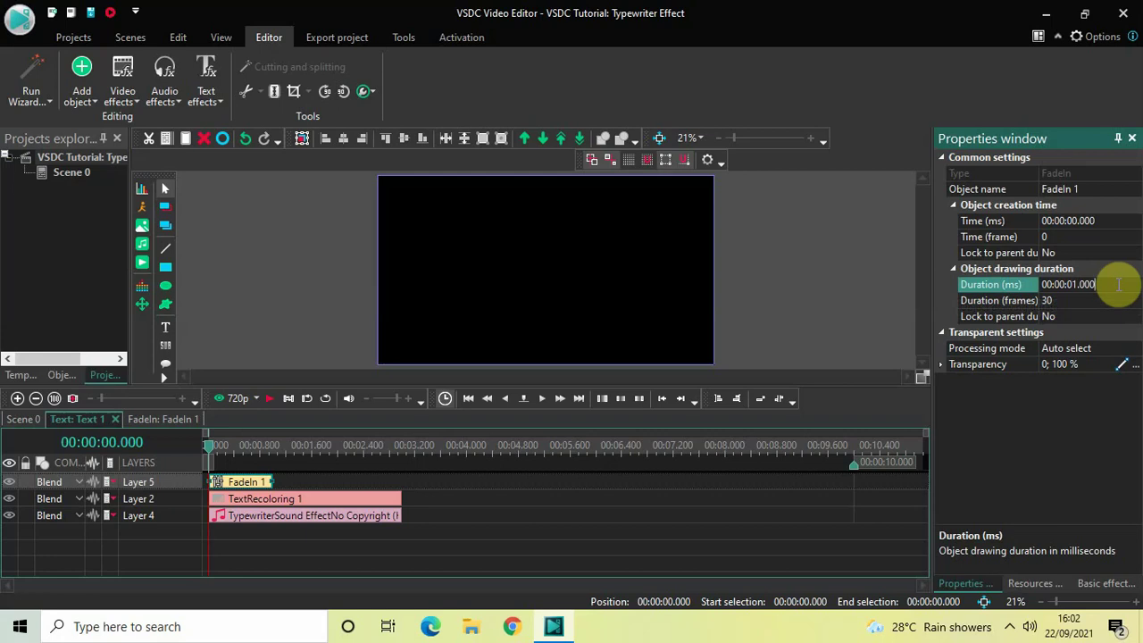
key(BackSpace)
key(BackSpace)
key(BackSpace)
key(BackSpace)
text(0100)
key(Return)
click(758, 520)
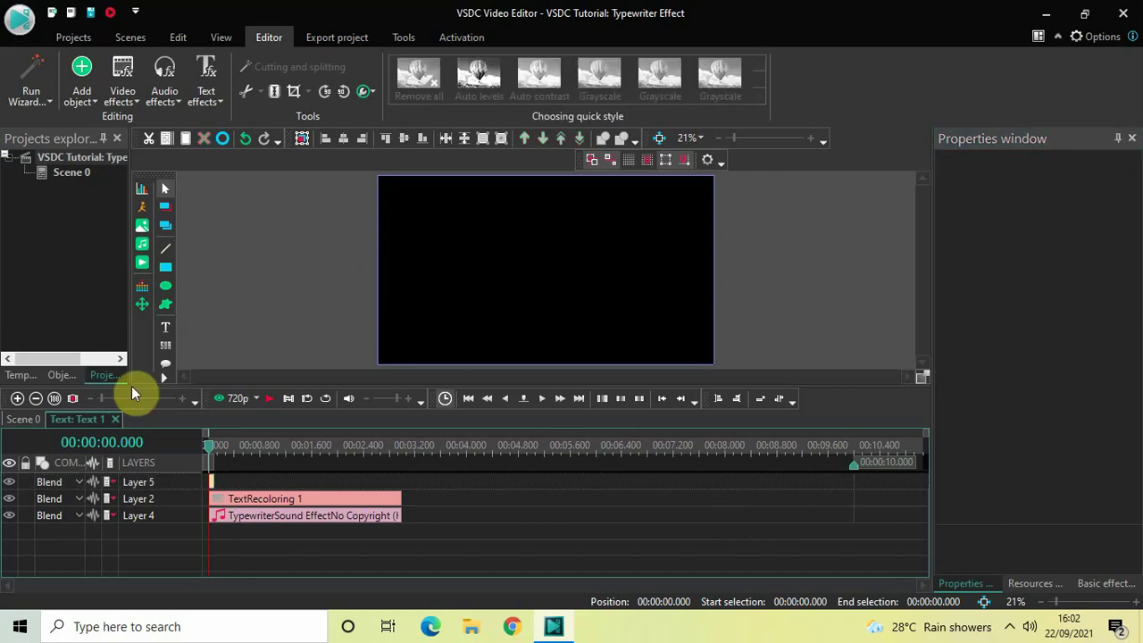
Step: Return to the Scene 0 timeline and play, then stop, the TYPEWRITER animation preview
click(24, 419)
click(259, 269)
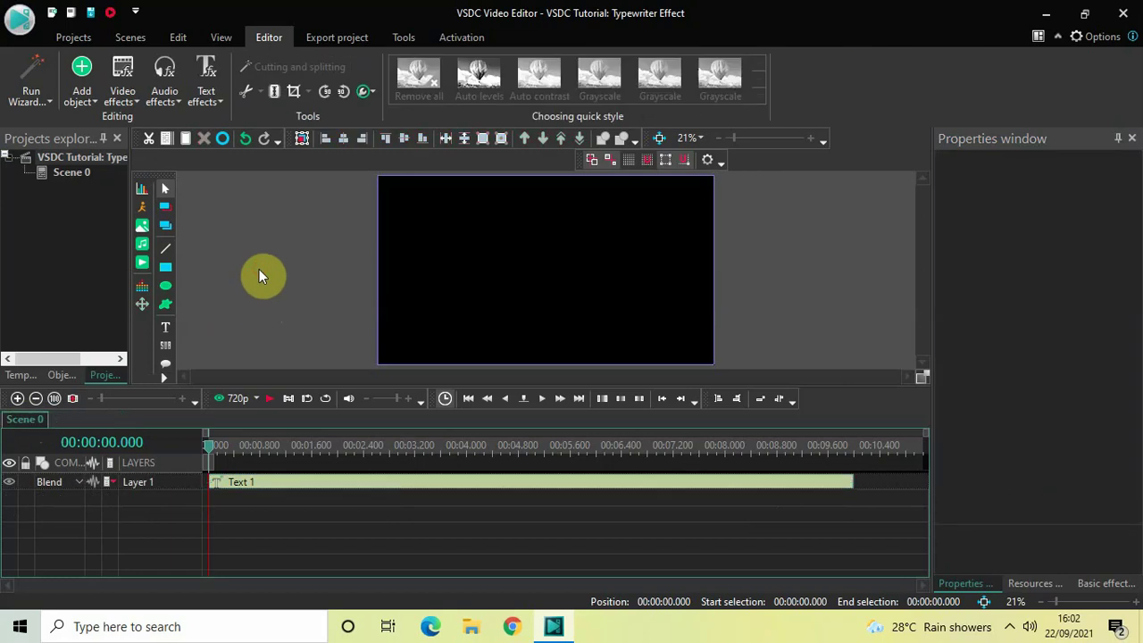
key(space)
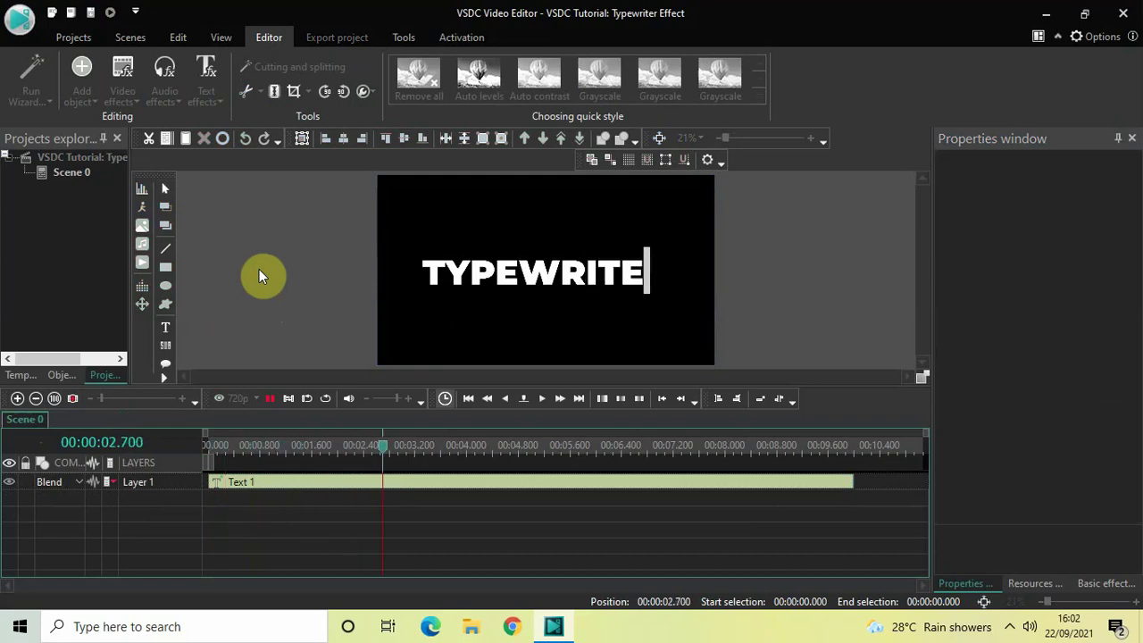
key(space)
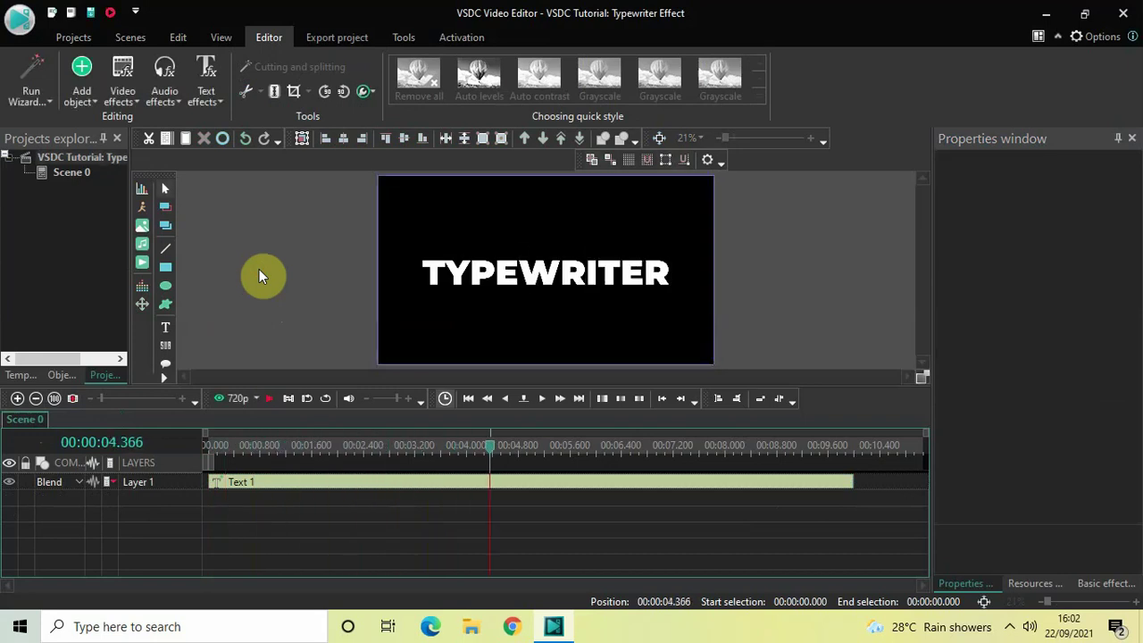